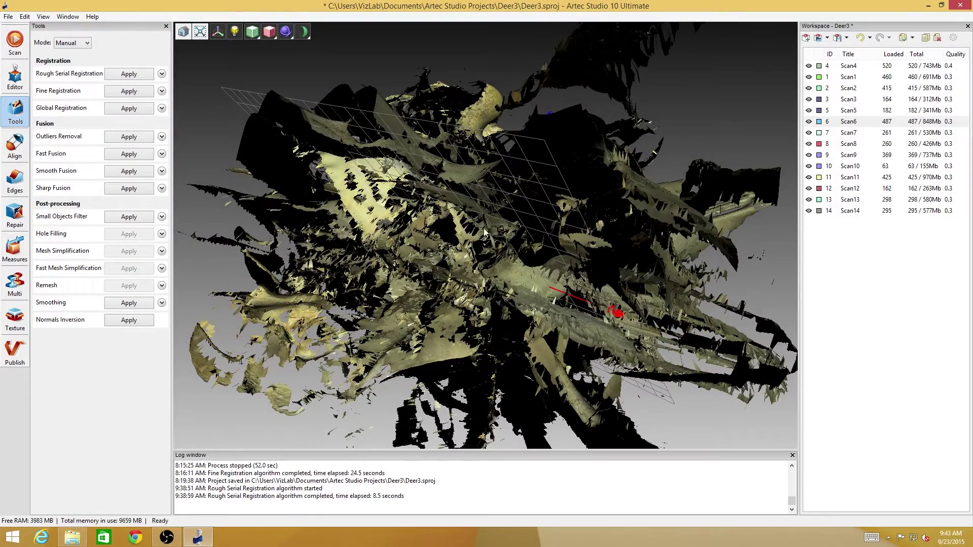
Step: Open the rigid alignment mode for the loaded scans, starting with Scan4
{"action": "left_click_drag", "start_coordinate": [469, 261], "coordinate": [479, 218]}
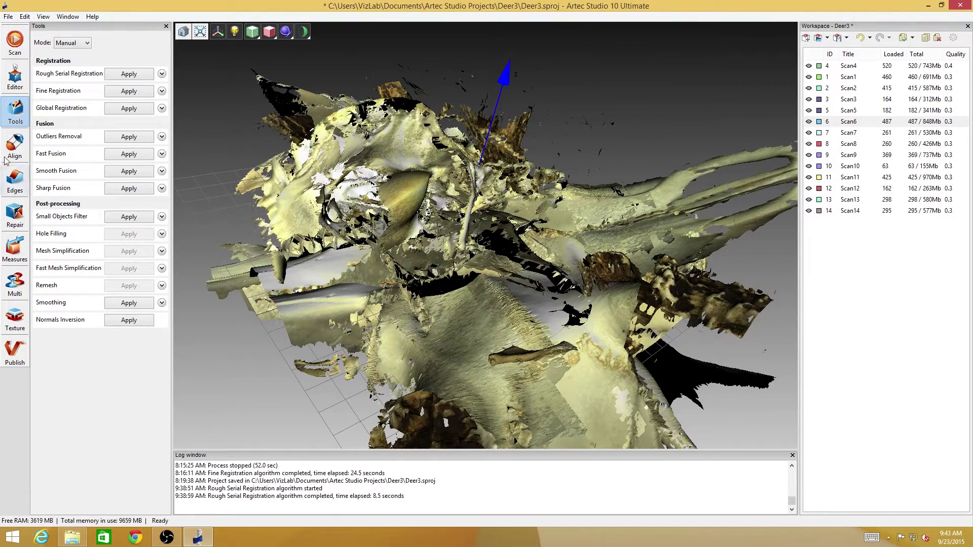
{"action": "left_click_drag", "start_coordinate": [471, 227], "coordinate": [503, 202]}
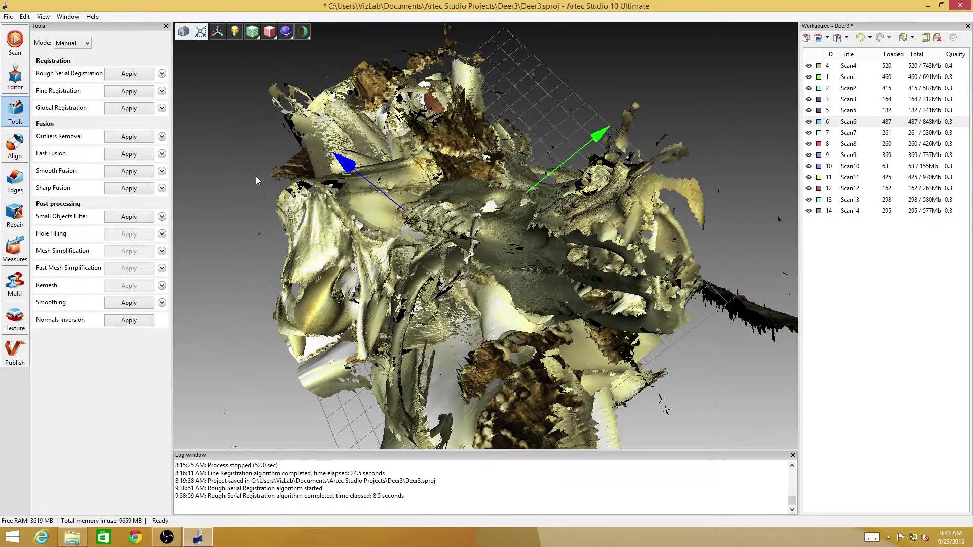
{"action": "left_click", "coordinate": [15, 77]}
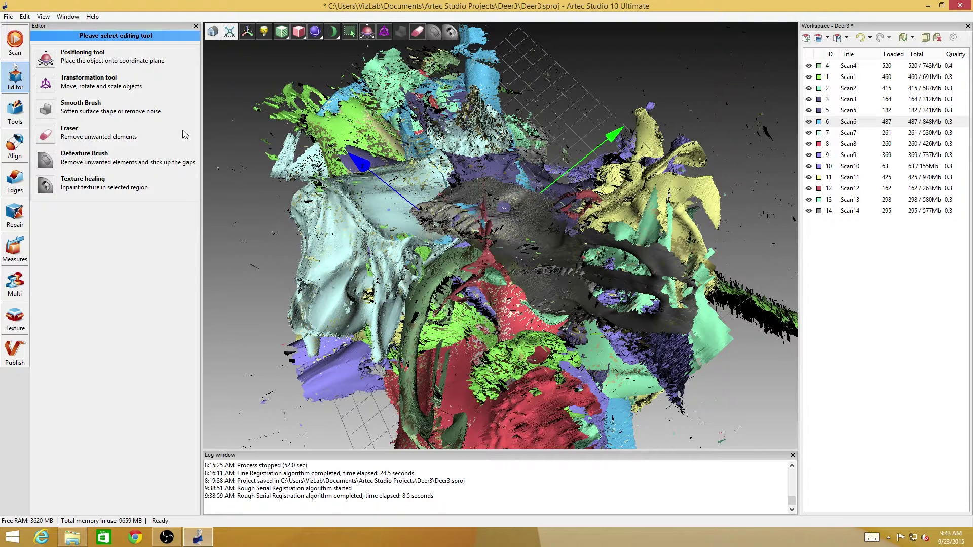
{"action": "left_click", "coordinate": [11, 145]}
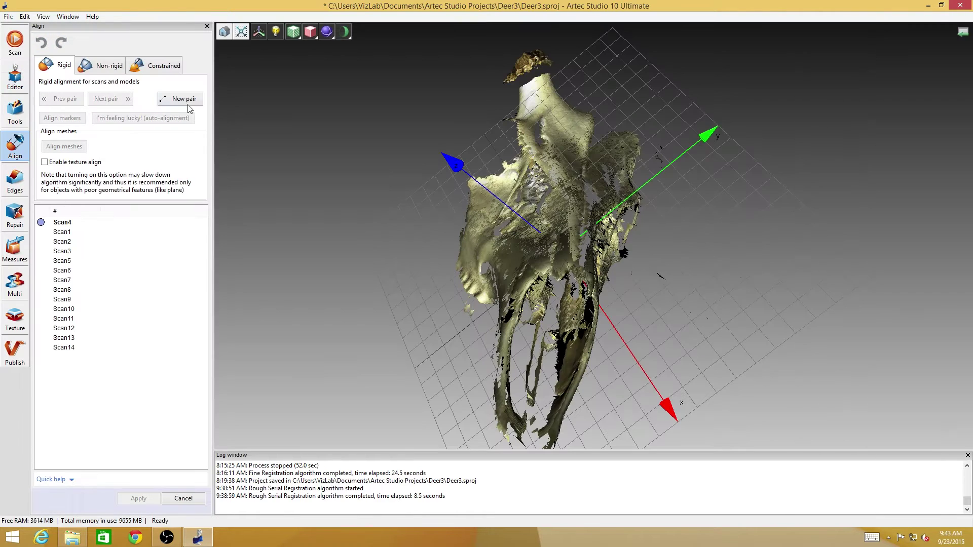
Step: Select Scan1 as the scan to align against Scan4
{"action": "left_click_drag", "start_coordinate": [524, 217], "coordinate": [617, 277]}
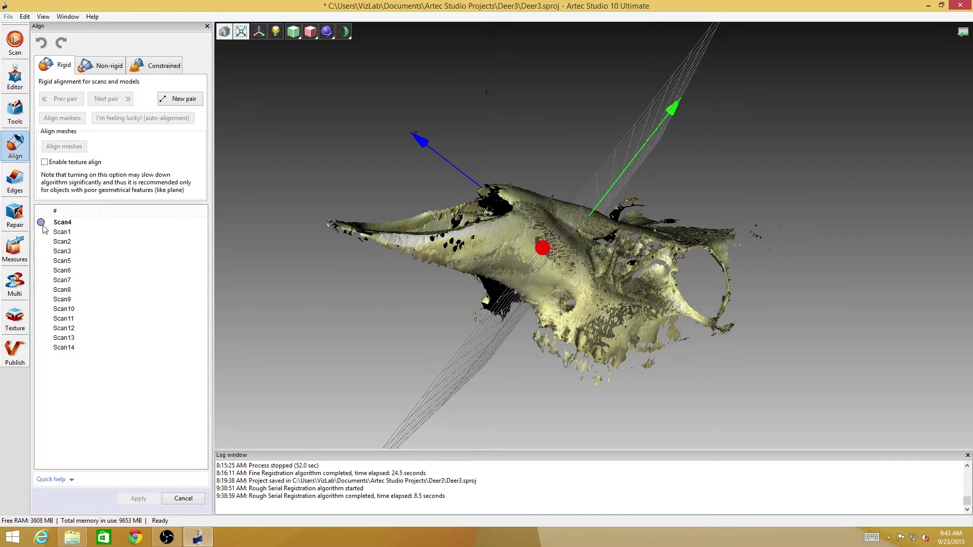
{"action": "left_click_drag", "start_coordinate": [502, 238], "coordinate": [637, 245]}
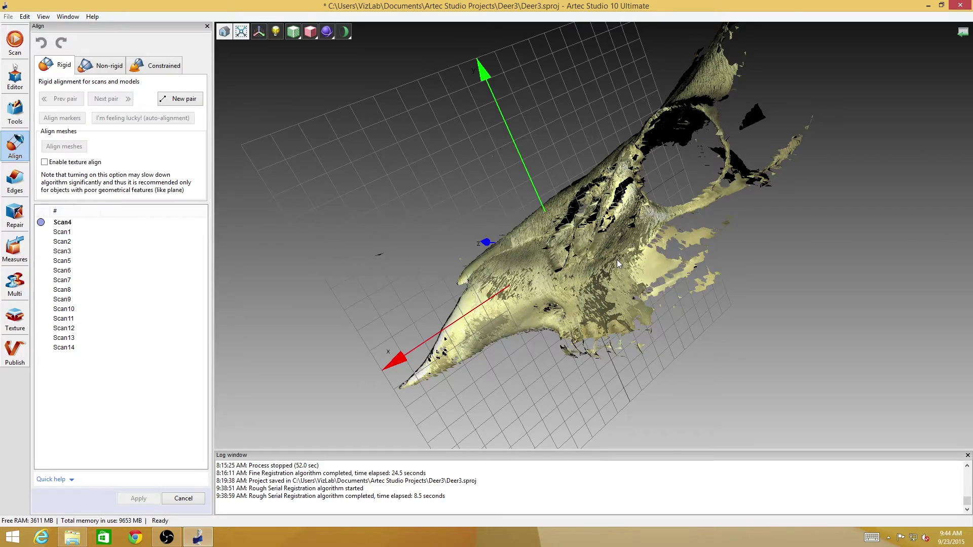
{"action": "left_click_drag", "start_coordinate": [612, 256], "coordinate": [596, 163]}
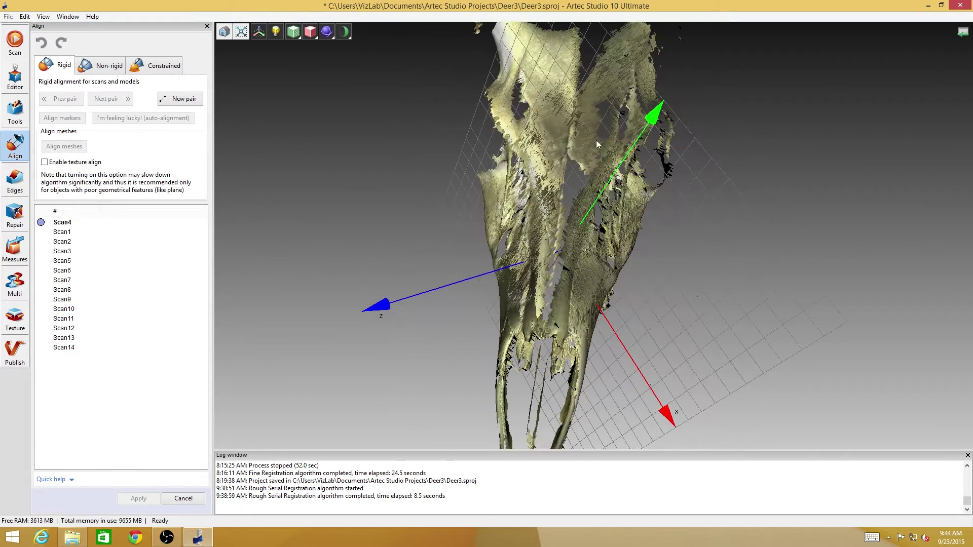
{"action": "left_click_drag", "start_coordinate": [590, 242], "coordinate": [555, 245]}
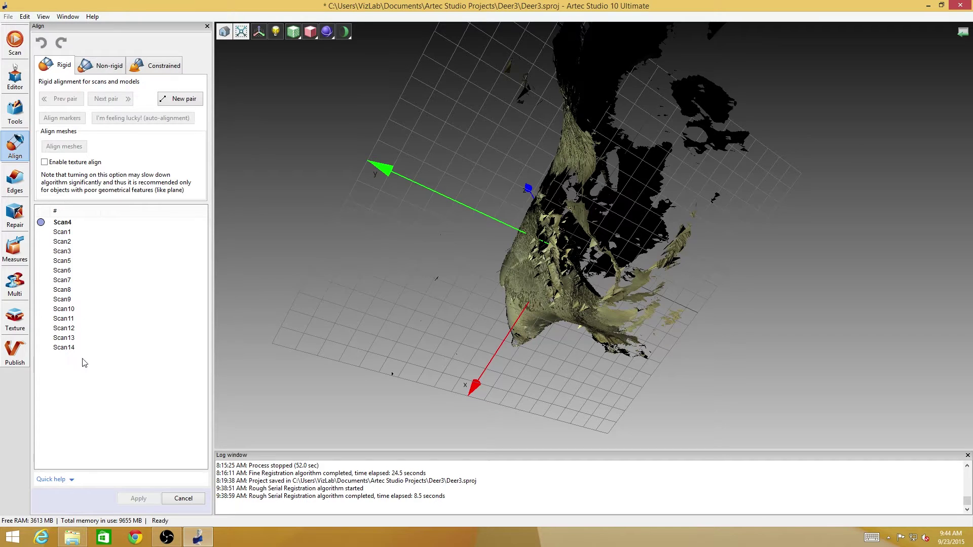
{"action": "left_click_drag", "start_coordinate": [580, 219], "coordinate": [253, 305]}
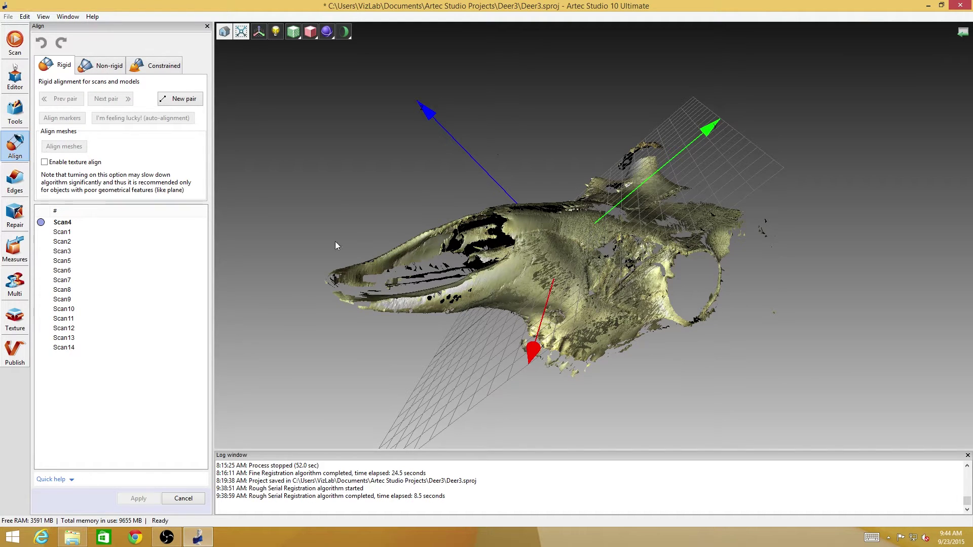
{"action": "left_click", "coordinate": [45, 232]}
Step: Roughly position Scan1 over Scan4 by hand and align their meshes
{"action": "left_click_drag", "start_coordinate": [439, 270], "coordinate": [583, 293]}
{"action": "left_click_drag", "start_coordinate": [584, 250], "coordinate": [410, 129]}
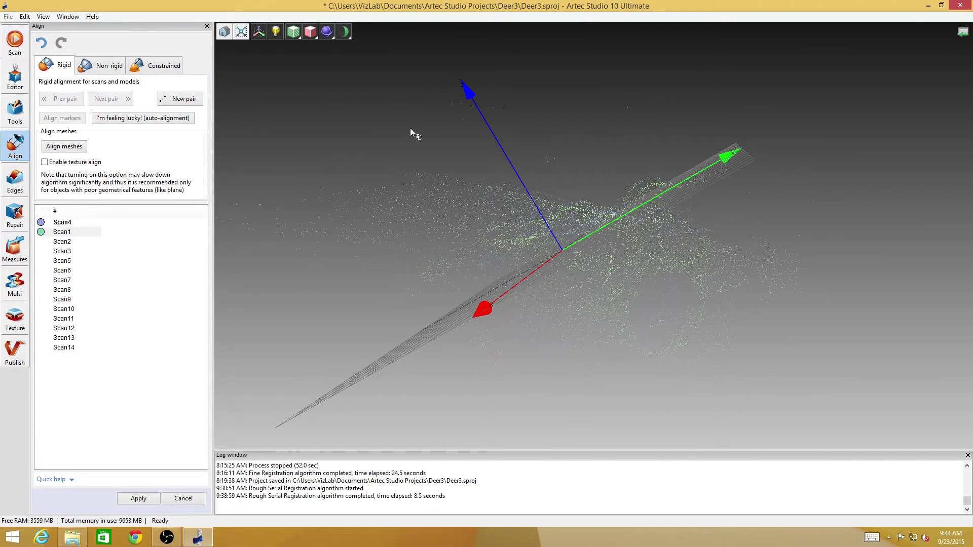
{"action": "left_click_drag", "start_coordinate": [411, 130], "coordinate": [545, 141]}
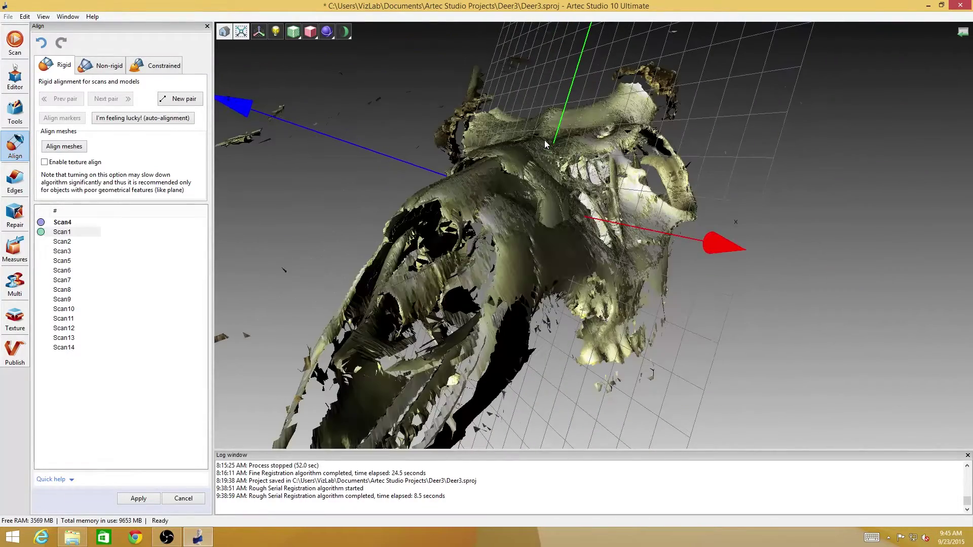
{"action": "left_click_drag", "start_coordinate": [509, 224], "coordinate": [282, 301]}
{"action": "left_click_drag", "start_coordinate": [816, 155], "coordinate": [427, 232]}
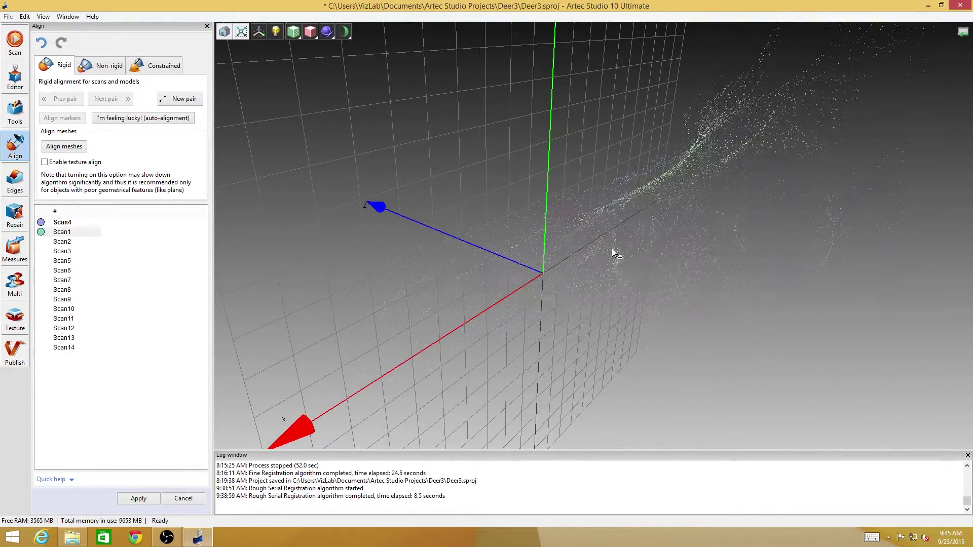
{"action": "left_click_drag", "start_coordinate": [599, 252], "coordinate": [568, 277]}
{"action": "mouse_move", "coordinate": [560, 235]}
{"action": "left_mouse_down"}
{"action": "mouse_move", "coordinate": [560, 245]}
{"action": "mouse_move", "coordinate": [560, 221]}
{"action": "mouse_move", "coordinate": [555, 228]}
{"action": "left_mouse_up"}
{"action": "left_click", "coordinate": [66, 147]}
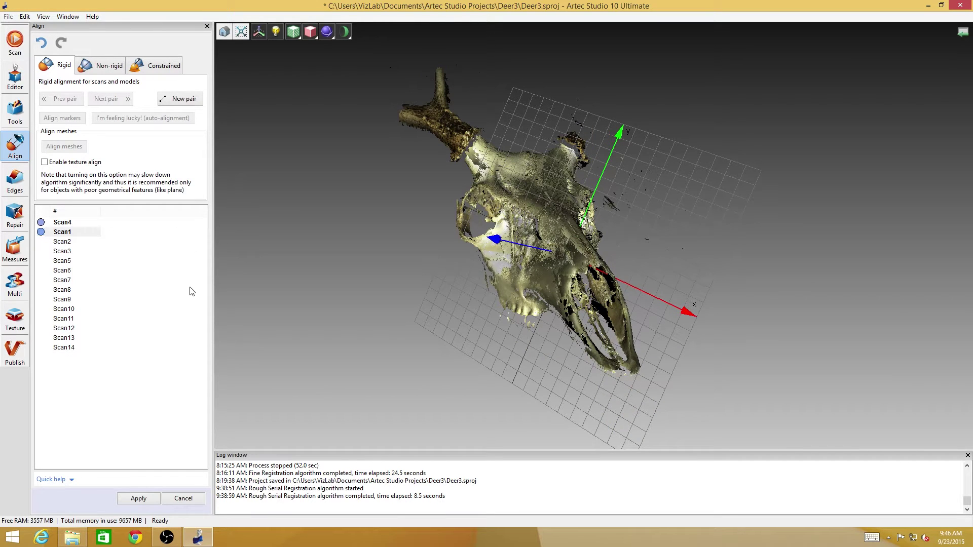
Step: Select Scan2, separate it from the aligned skull for comparison, and run auto-alignment on it
{"action": "mouse_move", "coordinate": [463, 231]}
{"action": "left_mouse_down"}
{"action": "mouse_move", "coordinate": [546, 275]}
{"action": "mouse_move", "coordinate": [618, 239]}
{"action": "mouse_move", "coordinate": [538, 281]}
{"action": "mouse_move", "coordinate": [596, 299]}
{"action": "mouse_move", "coordinate": [596, 333]}
{"action": "mouse_move", "coordinate": [541, 259]}
{"action": "mouse_move", "coordinate": [439, 340]}
{"action": "mouse_move", "coordinate": [575, 231]}
{"action": "mouse_move", "coordinate": [560, 291]}
{"action": "mouse_move", "coordinate": [519, 257]}
{"action": "mouse_move", "coordinate": [525, 219]}
{"action": "left_mouse_up"}
{"action": "left_click_drag", "start_coordinate": [542, 150], "coordinate": [667, 143]}
{"action": "left_click", "coordinate": [62, 242]}
{"action": "left_click_drag", "start_coordinate": [595, 256], "coordinate": [652, 286]}
{"action": "left_click_drag", "start_coordinate": [604, 360], "coordinate": [393, 216]}
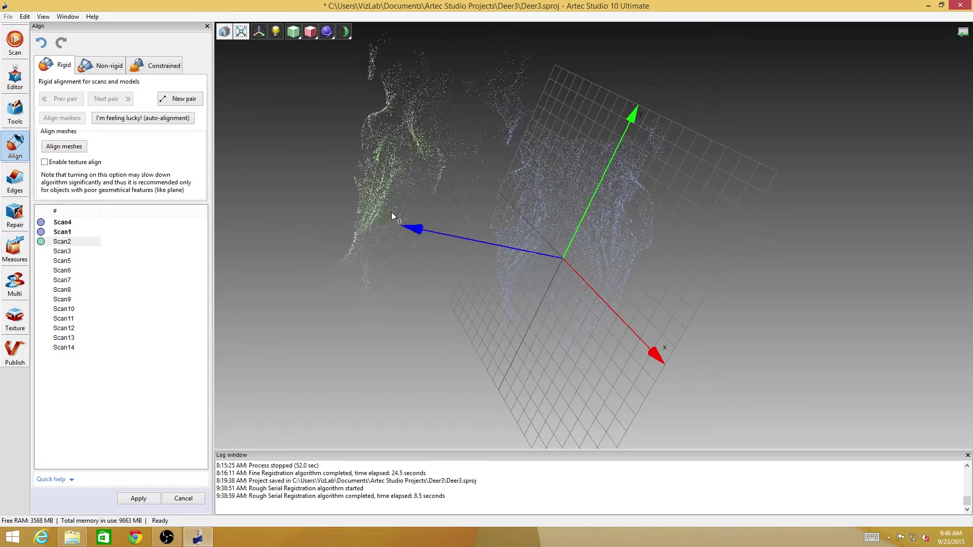
{"action": "left_click_drag", "start_coordinate": [421, 275], "coordinate": [653, 269]}
{"action": "left_click", "coordinate": [129, 119]}
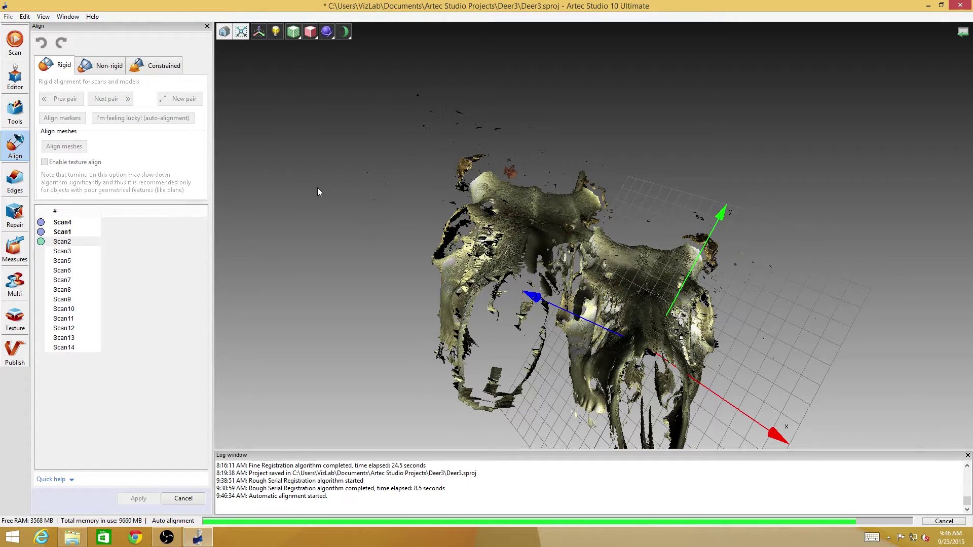
Step: Select Scan3 and auto-align it to Scan4, Scan1 and Scan2
{"action": "left_click_drag", "start_coordinate": [625, 333], "coordinate": [60, 275]}
{"action": "left_click", "coordinate": [56, 251]}
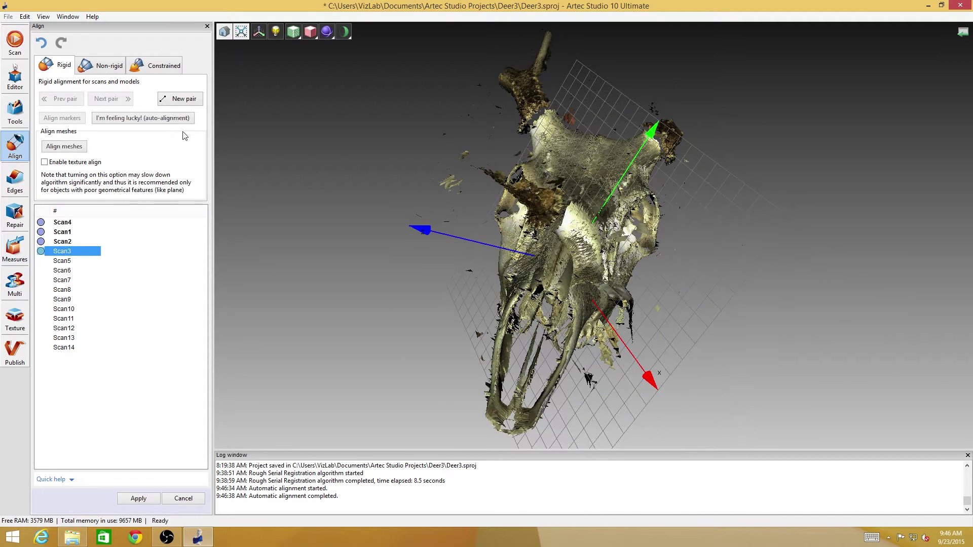
{"action": "left_click", "coordinate": [143, 117]}
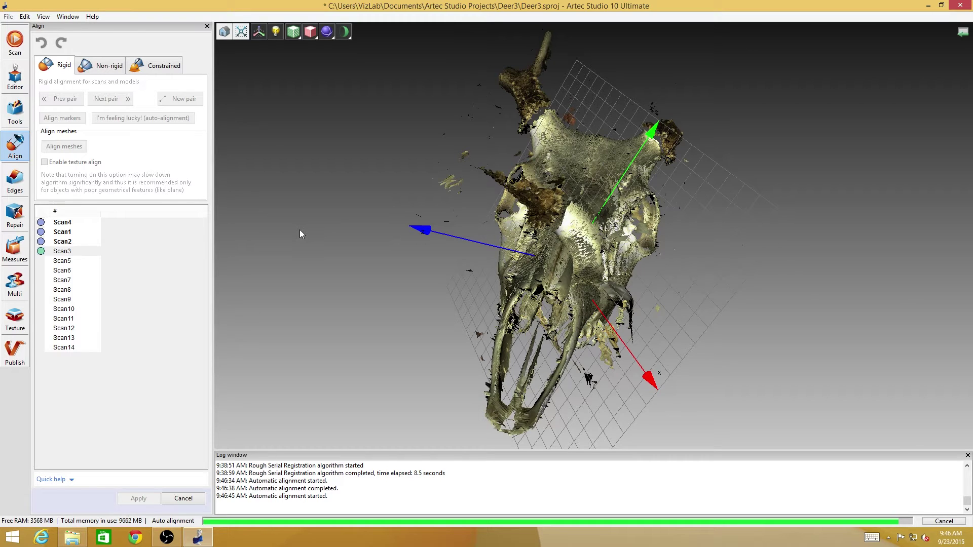
{"action": "mouse_move", "coordinate": [603, 260]}
{"action": "left_mouse_down"}
{"action": "mouse_move", "coordinate": [628, 203]}
{"action": "mouse_move", "coordinate": [600, 254]}
{"action": "left_mouse_up"}
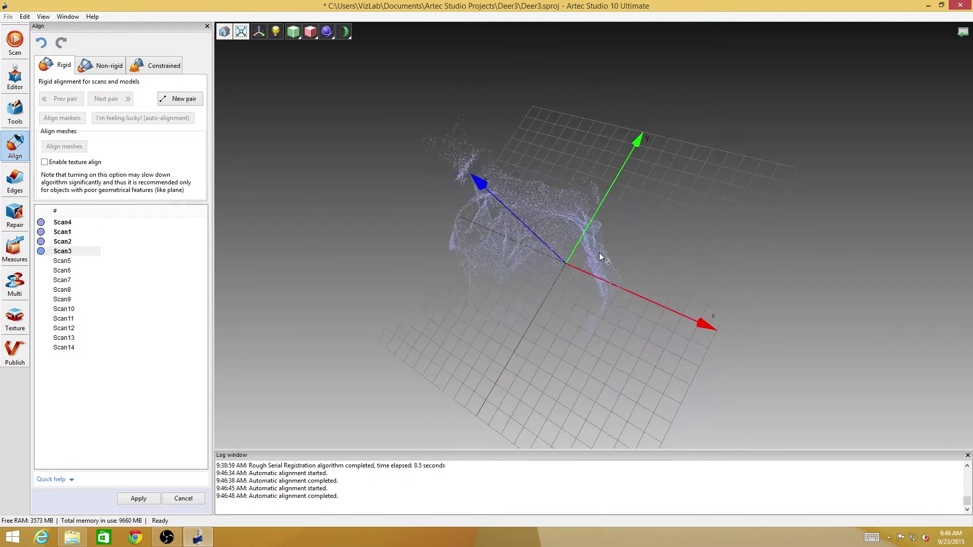
Step: Select Scan5 and auto-align it to the already aligned scans
{"action": "left_click", "coordinate": [40, 260]}
{"action": "left_click", "coordinate": [143, 117]}
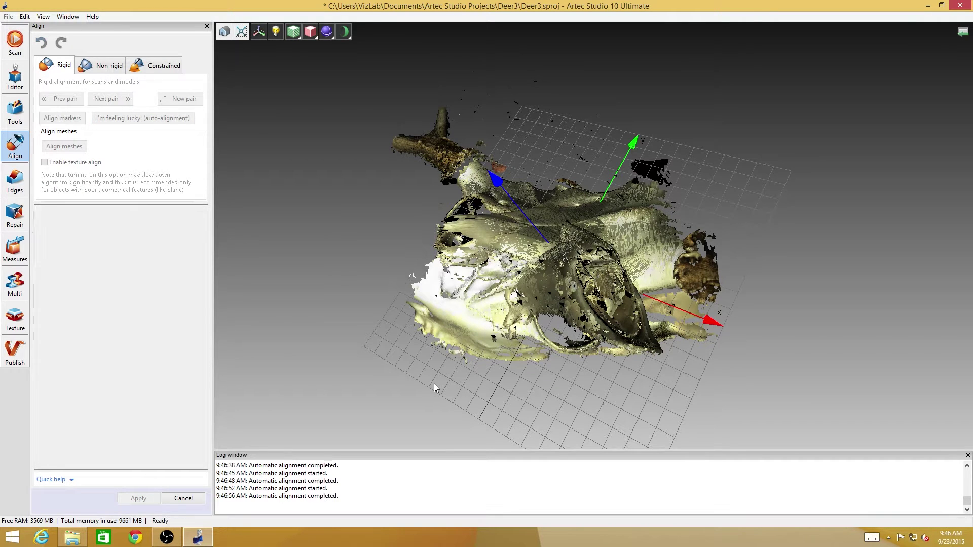
{"action": "left_click_drag", "start_coordinate": [701, 374], "coordinate": [780, 300]}
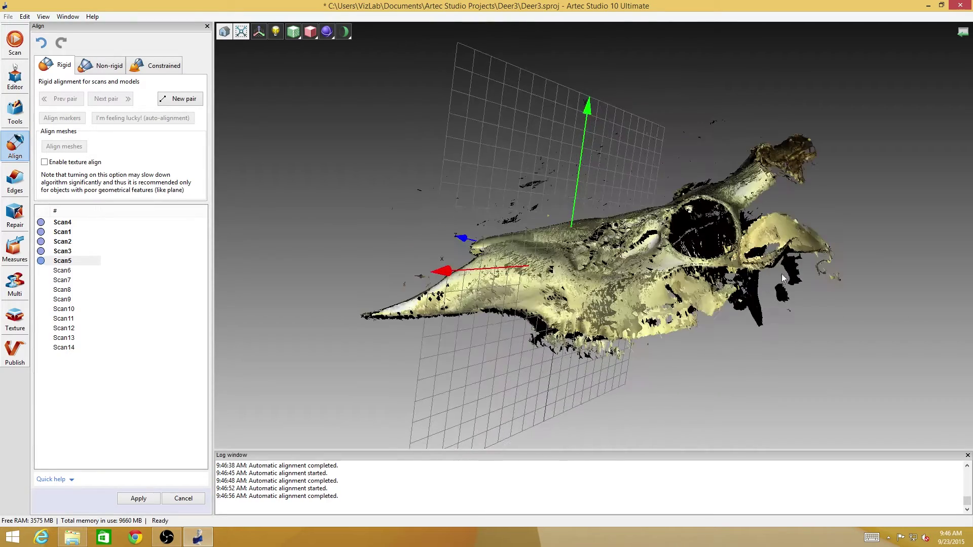
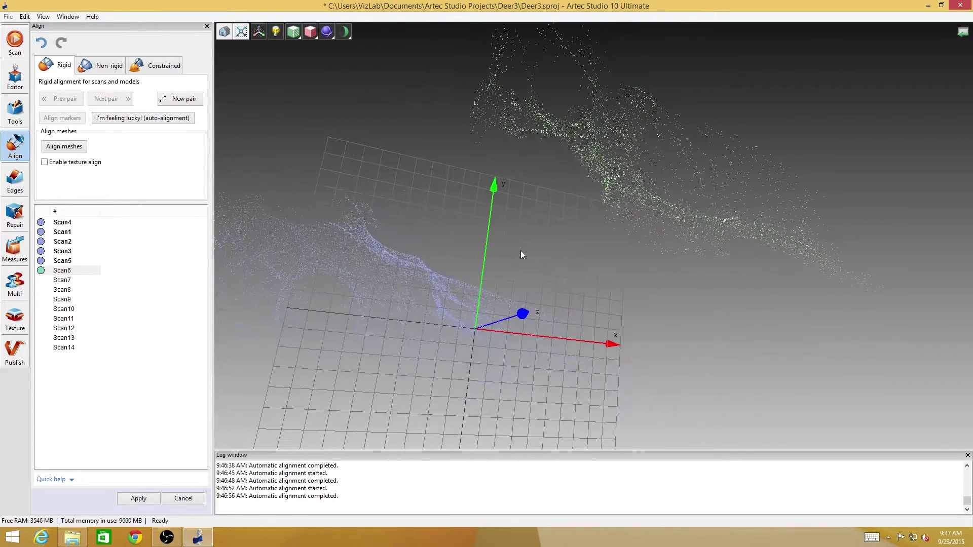
Step: Place the first marker pair on matching snout points above the teeth of Scan6 and the aligned skull
{"action": "left_click_drag", "start_coordinate": [634, 206], "coordinate": [617, 296]}
{"action": "left_click", "coordinate": [668, 163]}
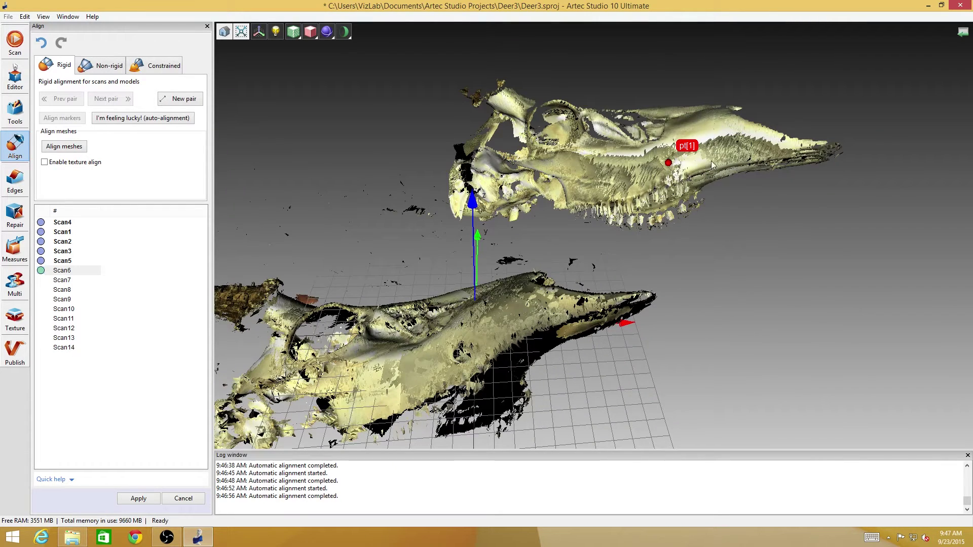
{"action": "left_click", "coordinate": [457, 359]}
{"action": "mouse_move", "coordinate": [457, 359]}
{"action": "left_mouse_down"}
{"action": "mouse_move", "coordinate": [527, 327]}
{"action": "mouse_move", "coordinate": [391, 449]}
{"action": "mouse_move", "coordinate": [434, 473]}
{"action": "mouse_move", "coordinate": [499, 349]}
{"action": "mouse_move", "coordinate": [482, 360]}
{"action": "mouse_move", "coordinate": [504, 304]}
{"action": "mouse_move", "coordinate": [513, 310]}
{"action": "mouse_move", "coordinate": [480, 391]}
{"action": "mouse_move", "coordinate": [445, 397]}
{"action": "mouse_move", "coordinate": [436, 384]}
{"action": "left_mouse_up"}
{"action": "left_click", "coordinate": [505, 300]}
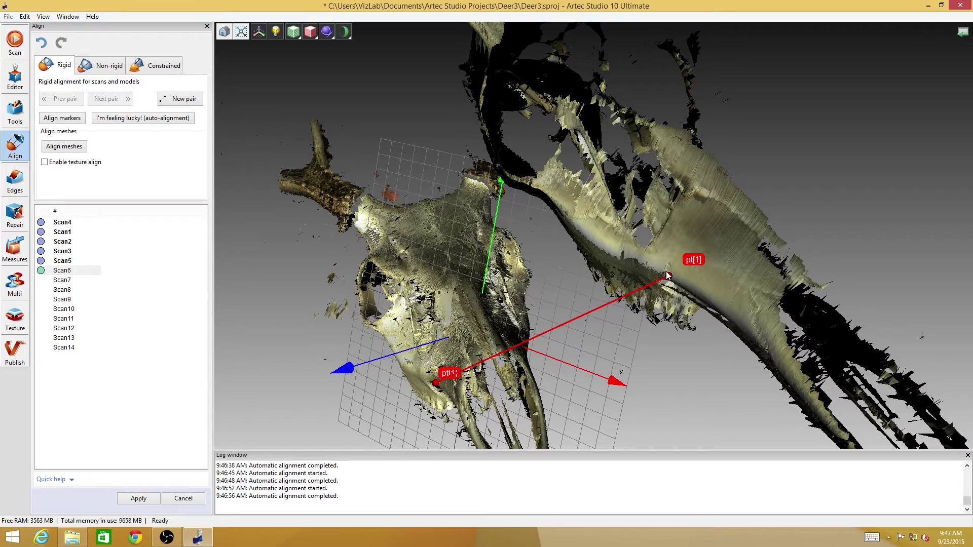
Step: Reposition the first pair's Scan6 marker beside the opening between the eye socket and the snout
{"action": "left_click_drag", "start_coordinate": [437, 388], "coordinate": [423, 317]}
{"action": "left_click_drag", "start_coordinate": [640, 147], "coordinate": [598, 155]}
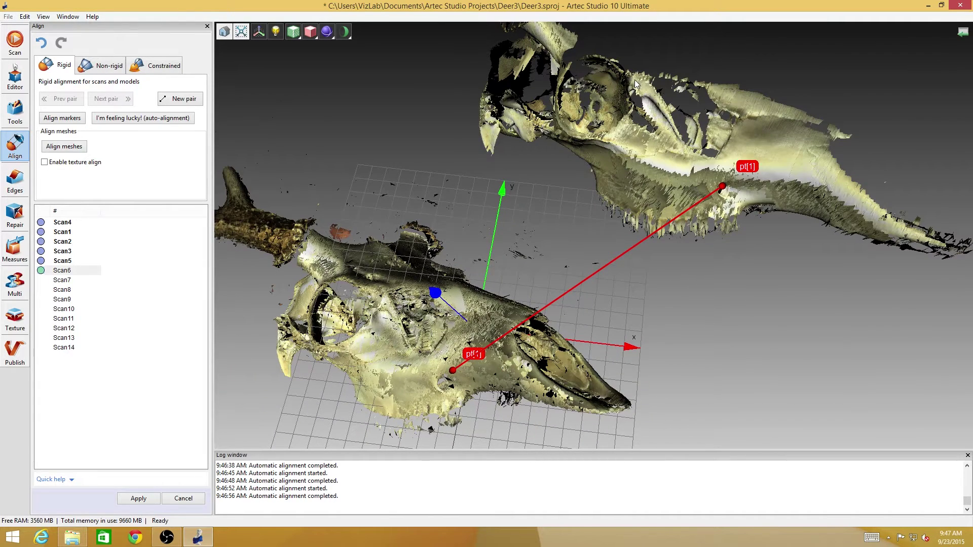
{"action": "left_click", "coordinate": [635, 80]}
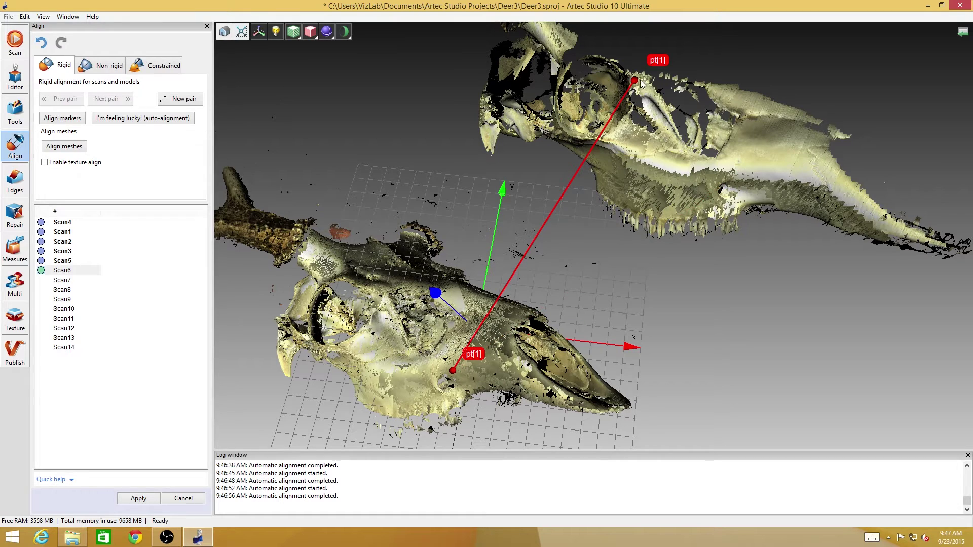
{"action": "mouse_move", "coordinate": [636, 82]}
{"action": "left_mouse_down"}
{"action": "mouse_move", "coordinate": [717, 166]}
{"action": "mouse_move", "coordinate": [699, 157]}
{"action": "left_mouse_up"}
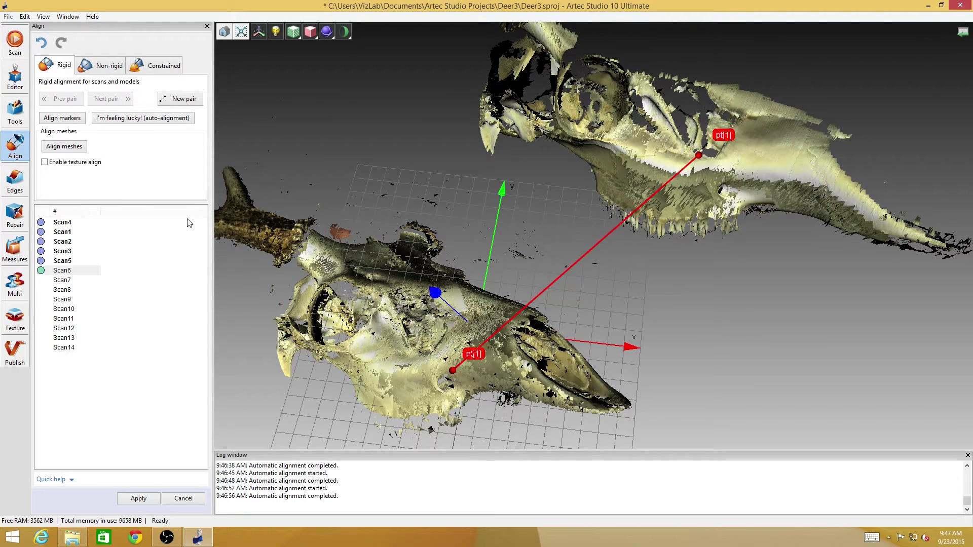
{"action": "left_click", "coordinate": [195, 103]}
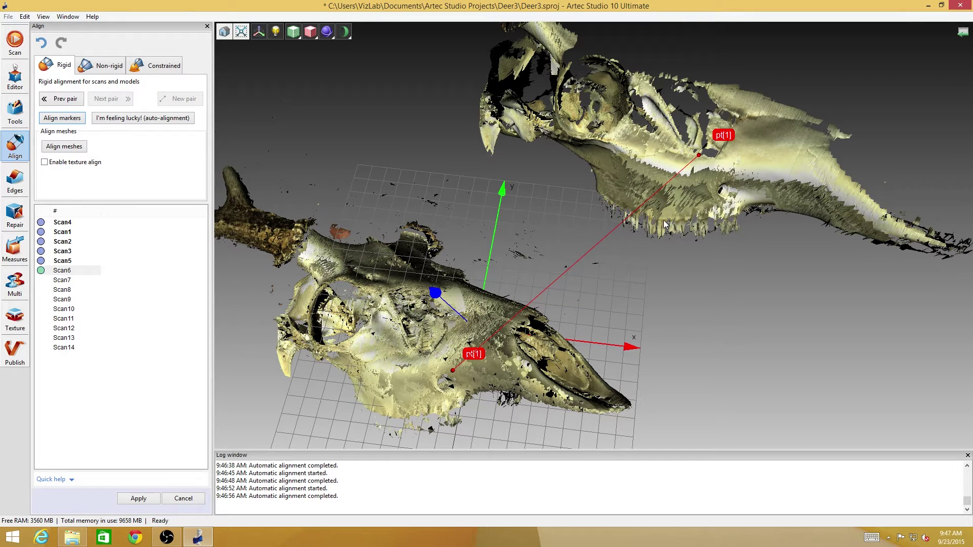
{"action": "left_click", "coordinate": [700, 155]}
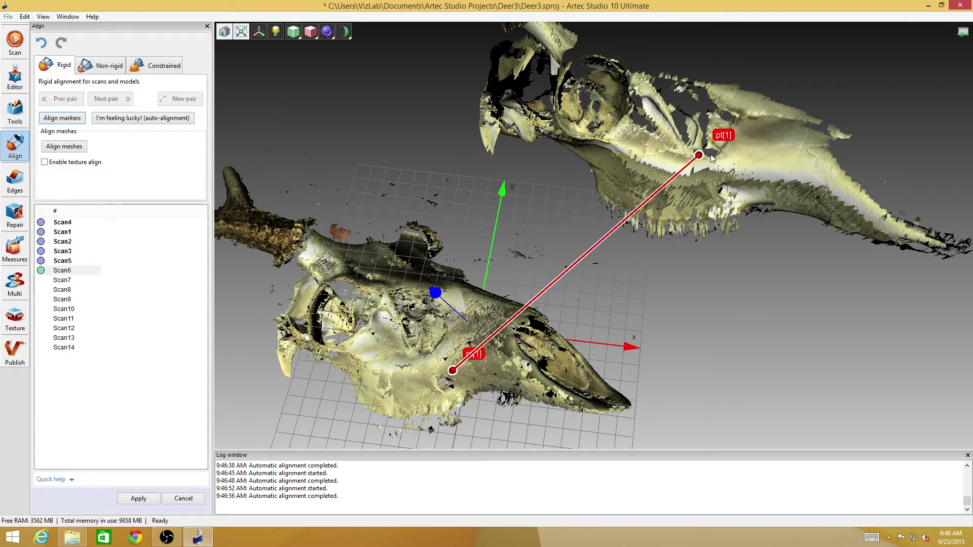
{"action": "left_click_drag", "start_coordinate": [737, 179], "coordinate": [677, 205]}
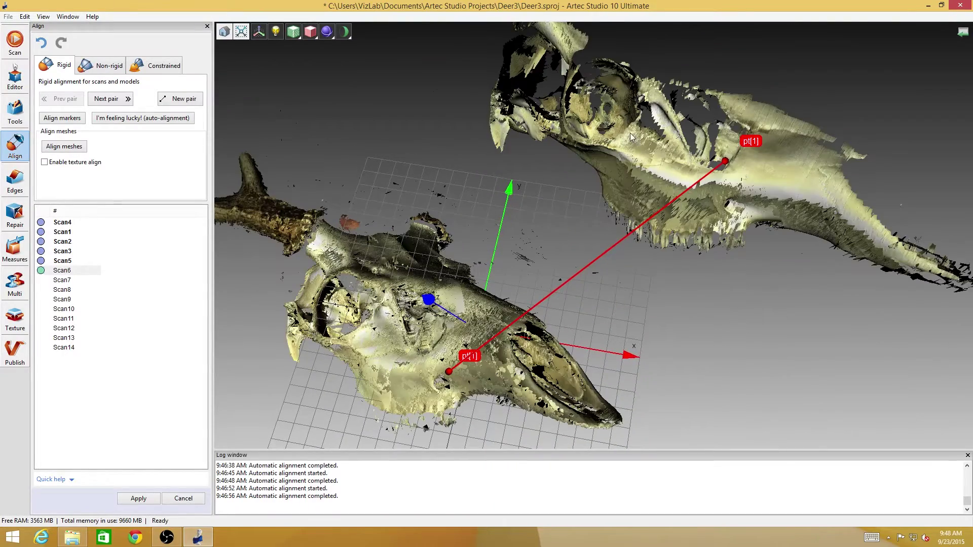
Step: Add a second marker pair in front of the eye socket on Scan6 and the aligned skull
{"action": "left_click_drag", "start_coordinate": [388, 310], "coordinate": [509, 210]}
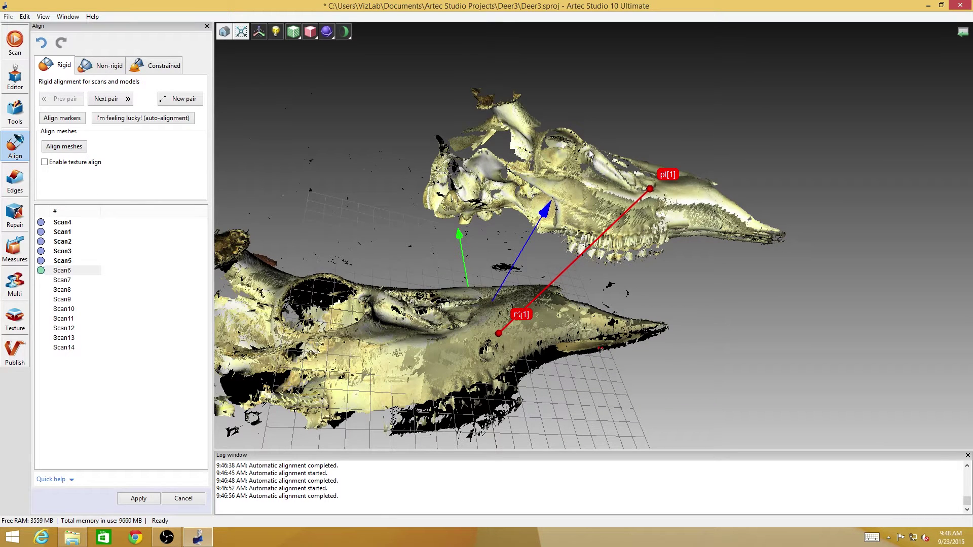
{"action": "left_click", "coordinate": [191, 104]}
{"action": "left_click", "coordinate": [588, 150]}
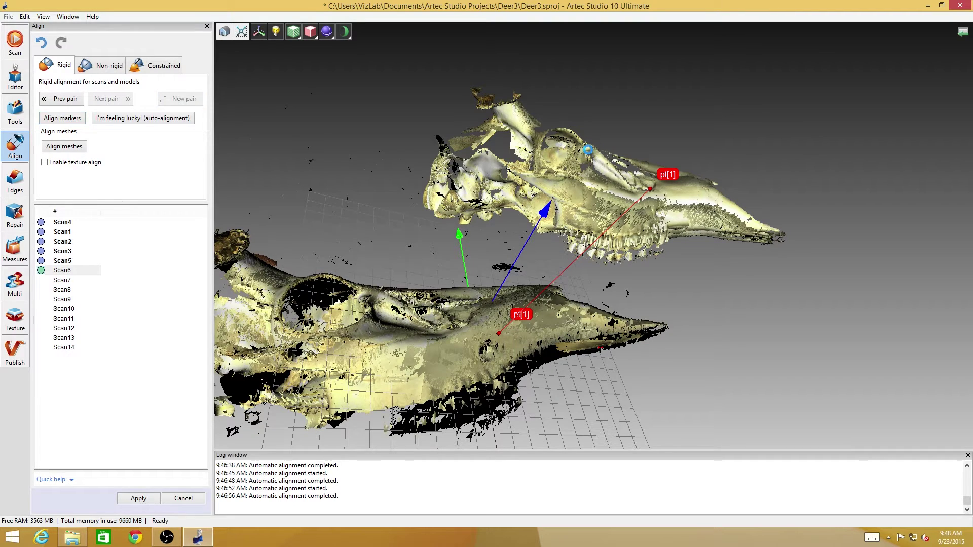
{"action": "left_click", "coordinate": [366, 298]}
Step: Add a third marker at the tip of the aligned skull's snout
{"action": "left_click_drag", "start_coordinate": [464, 339], "coordinate": [254, 357]}
{"action": "left_click_drag", "start_coordinate": [500, 376], "coordinate": [423, 316]}
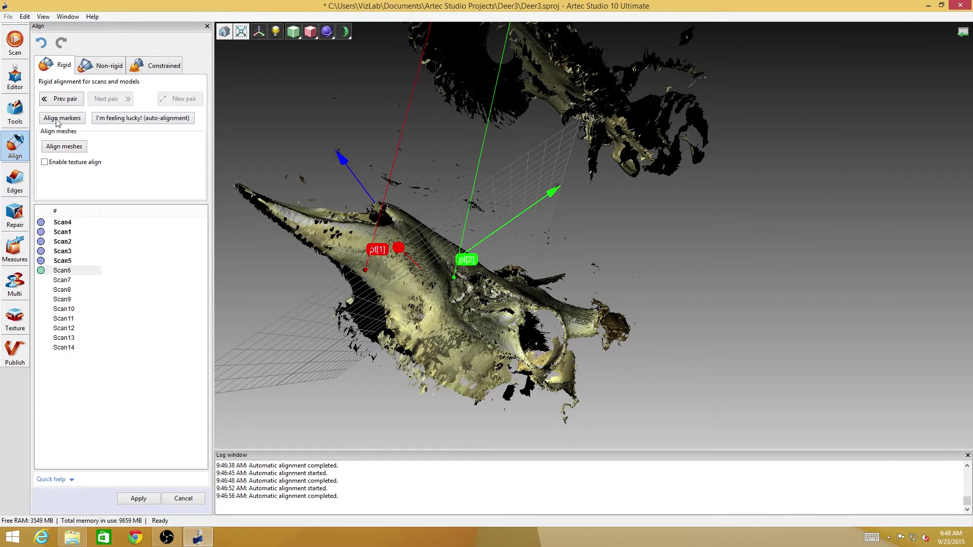
{"action": "left_click_drag", "start_coordinate": [474, 318], "coordinate": [476, 388]}
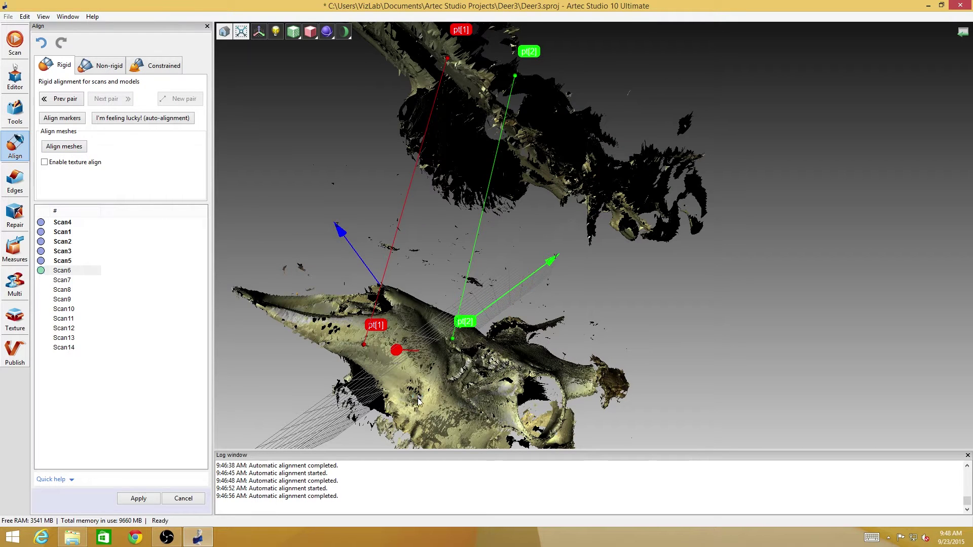
{"action": "left_click", "coordinate": [425, 397]}
{"action": "mouse_move", "coordinate": [461, 380]}
{"action": "left_mouse_down"}
{"action": "mouse_move", "coordinate": [440, 409]}
{"action": "mouse_move", "coordinate": [444, 398]}
{"action": "left_mouse_up"}
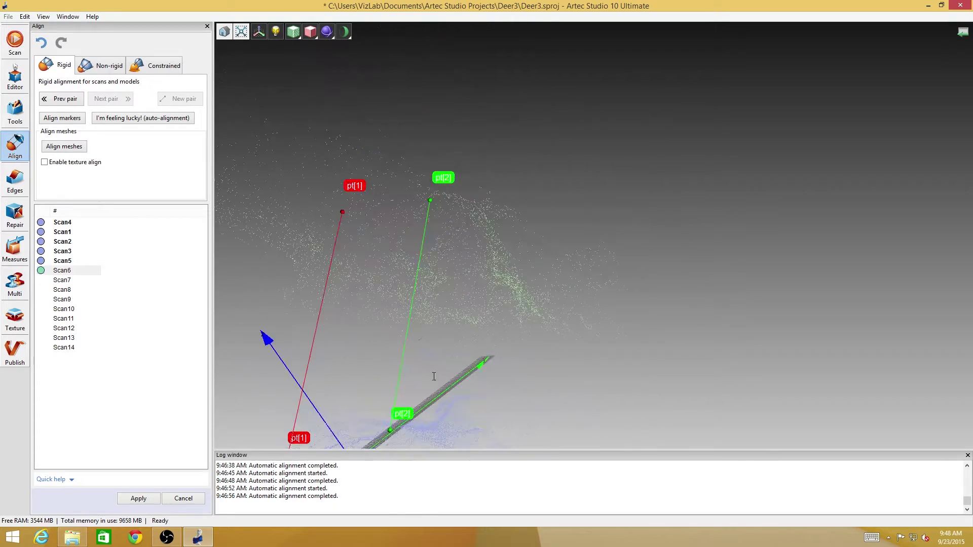
{"action": "left_click_drag", "start_coordinate": [455, 287], "coordinate": [465, 399]}
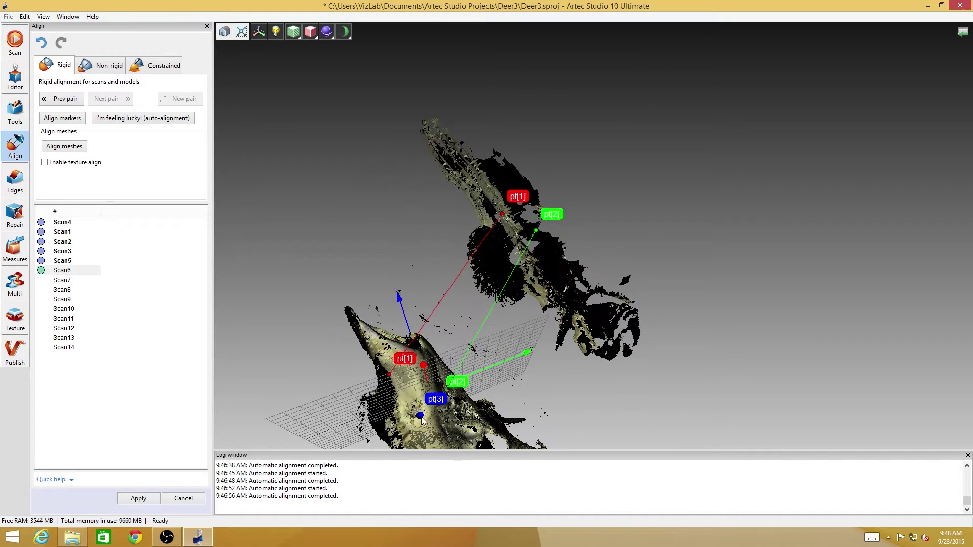
{"action": "left_click", "coordinate": [389, 339]}
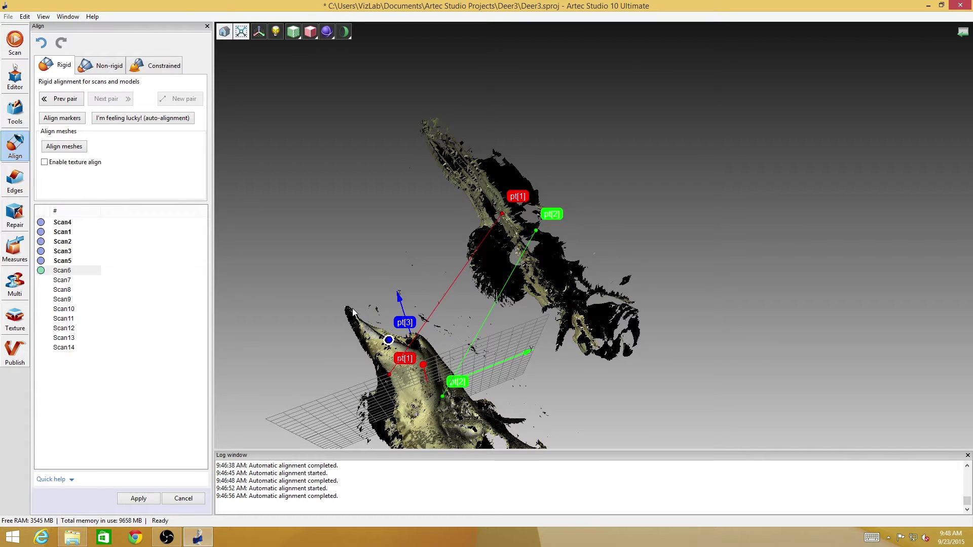
{"action": "left_click", "coordinate": [348, 313]}
Step: Place the third pair's matching marker at the tip of Scan6's snout
{"action": "mouse_move", "coordinate": [348, 313]}
{"action": "left_mouse_down"}
{"action": "mouse_move", "coordinate": [424, 379]}
{"action": "mouse_move", "coordinate": [373, 300]}
{"action": "mouse_move", "coordinate": [458, 343]}
{"action": "mouse_move", "coordinate": [667, 411]}
{"action": "left_mouse_up"}
{"action": "left_click_drag", "start_coordinate": [693, 229], "coordinate": [669, 263]}
{"action": "left_click", "coordinate": [668, 258]}
Step: Align Scan6 to the aligned skull by its three marker pairs and refine the fit with mesh alignment
{"action": "left_click_drag", "start_coordinate": [665, 346], "coordinate": [409, 287]}
{"action": "left_click_drag", "start_coordinate": [542, 328], "coordinate": [522, 325]}
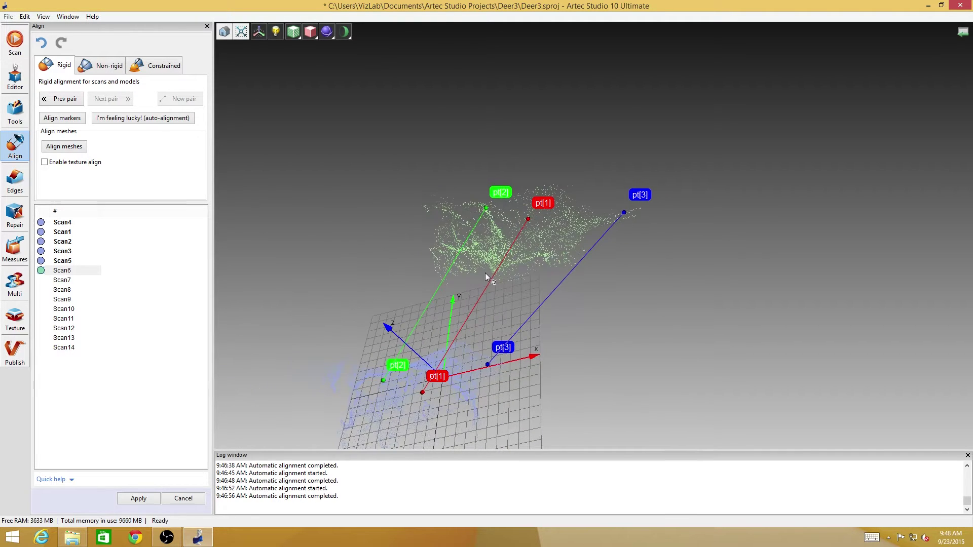
{"action": "left_click", "coordinate": [63, 119]}
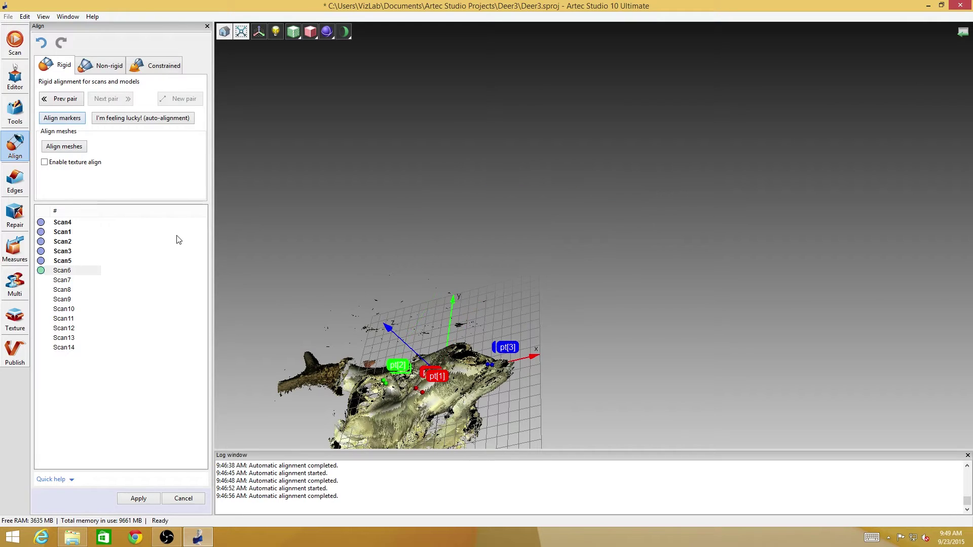
{"action": "left_click_drag", "start_coordinate": [336, 272], "coordinate": [445, 235]}
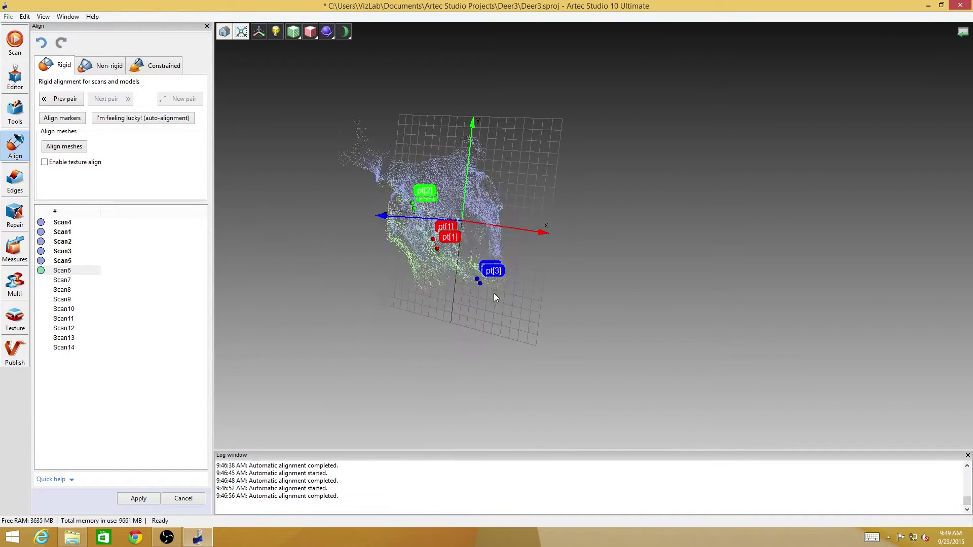
{"action": "left_click", "coordinate": [65, 146]}
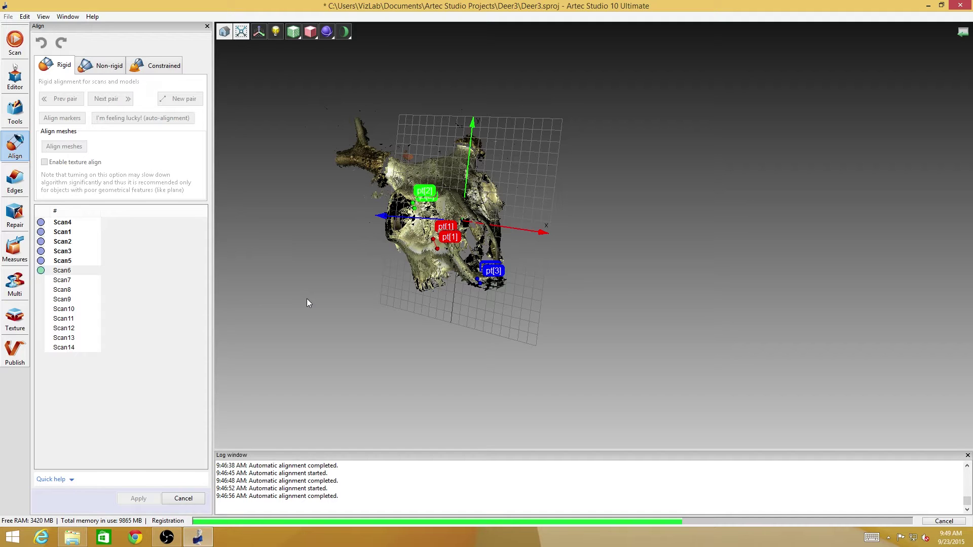
Step: Select Scan7 and auto-align it to the already aligned scans
{"action": "left_click", "coordinate": [41, 280]}
{"action": "left_click", "coordinate": [136, 118]}
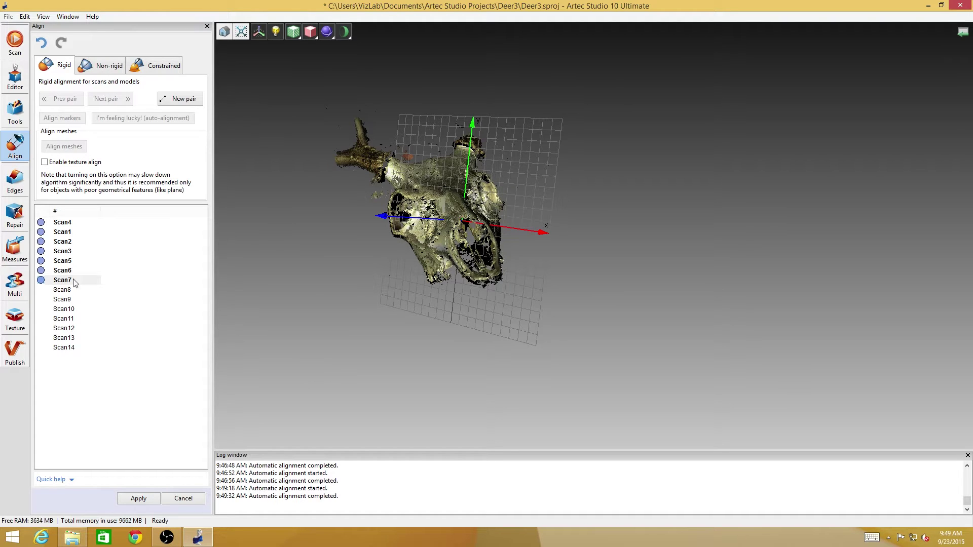
Step: Select Scan8 and try to auto-align it to the already aligned scans
{"action": "left_click", "coordinate": [41, 290]}
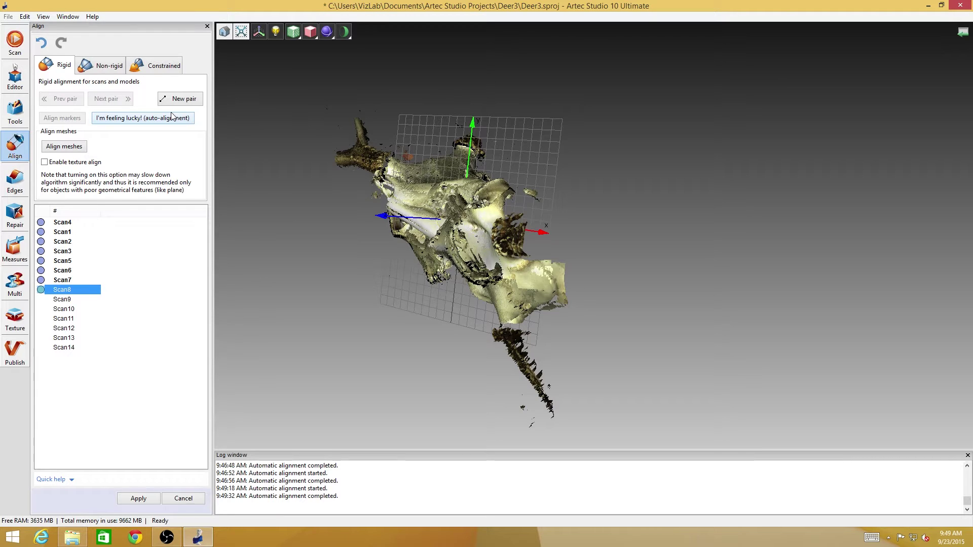
{"action": "left_click", "coordinate": [171, 116]}
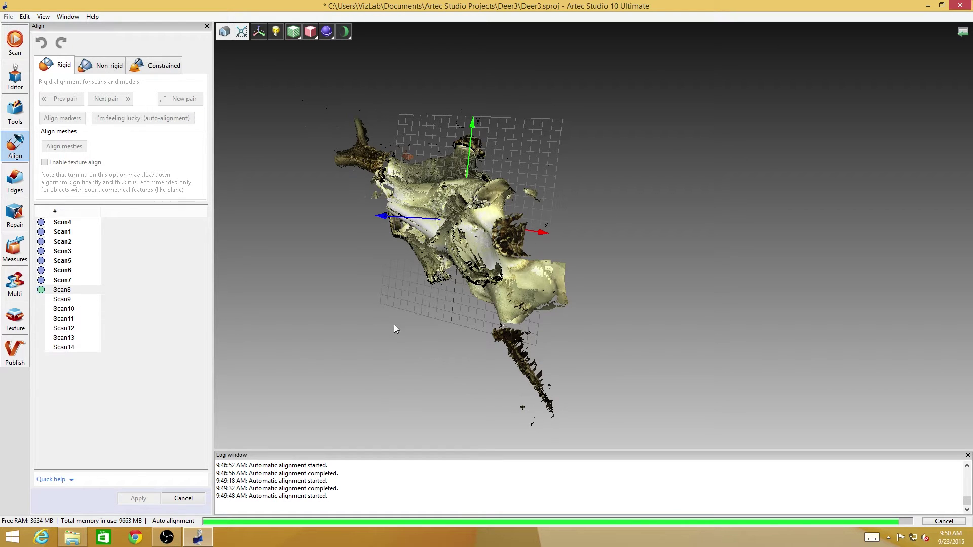
{"action": "left_click_drag", "start_coordinate": [385, 264], "coordinate": [603, 226]}
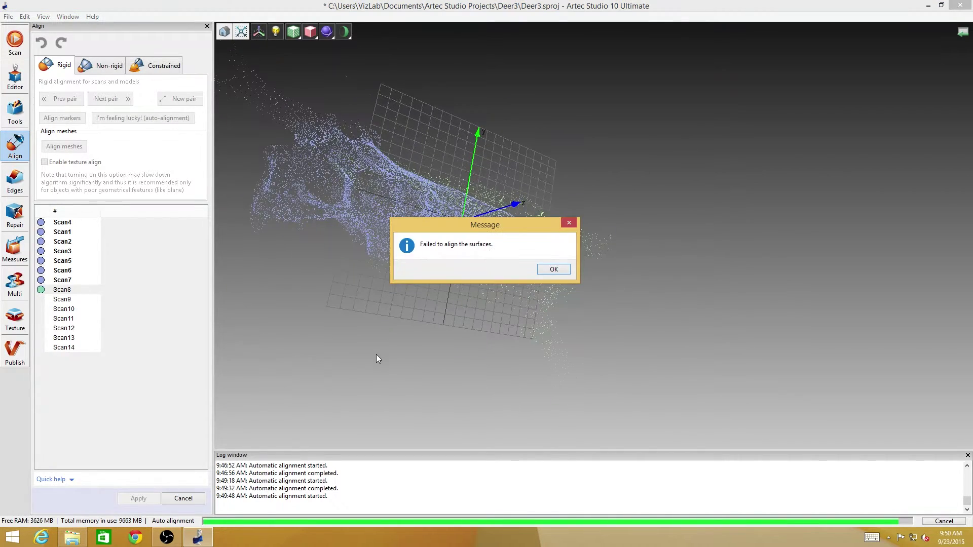
{"action": "left_click", "coordinate": [551, 270]}
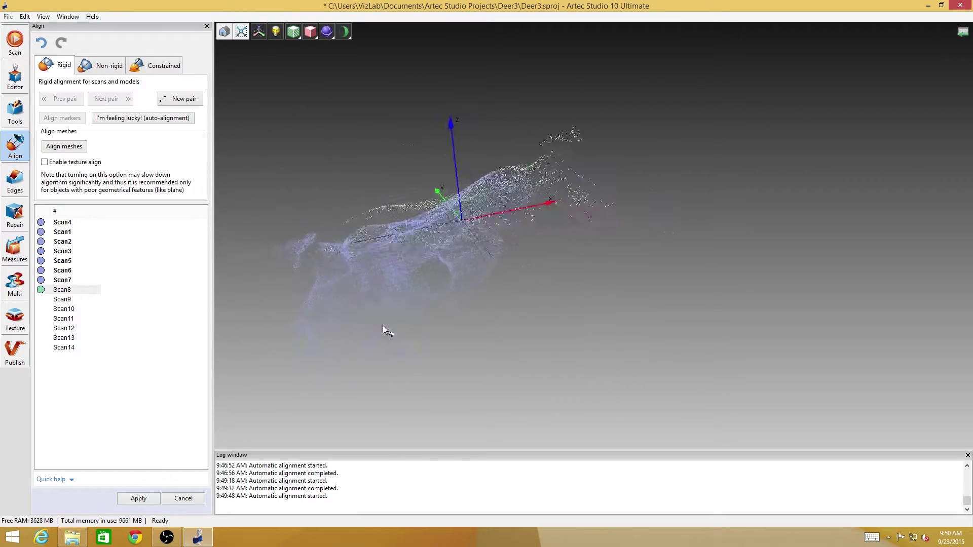
Step: Manually position Scan8 over the forehead and antler bases of the aligned skull and align the meshes
{"action": "left_click_drag", "start_coordinate": [394, 371], "coordinate": [696, 420]}
{"action": "left_click_drag", "start_coordinate": [540, 279], "coordinate": [548, 233]}
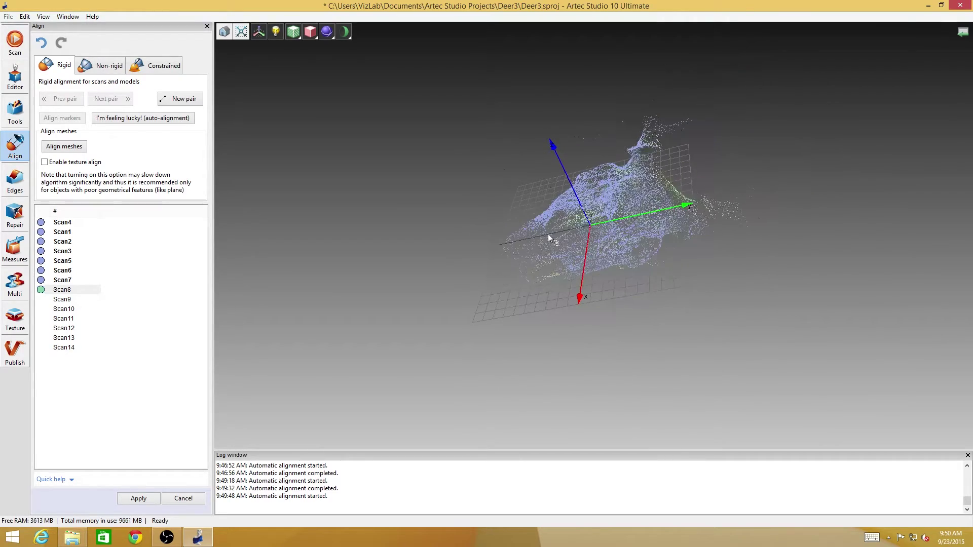
{"action": "left_click", "coordinate": [67, 149]}
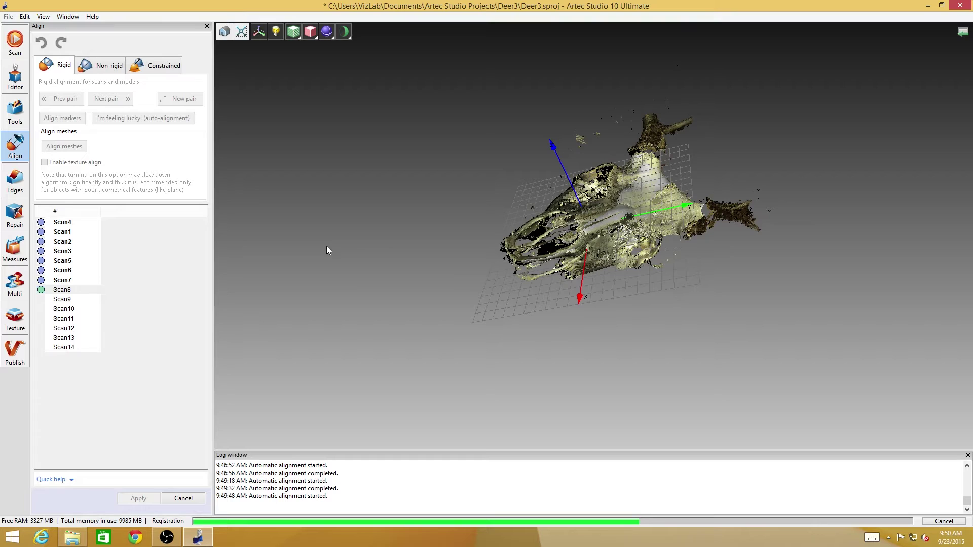
Step: Select Scan9, manually position it over the matching part of the aligned skull and align the meshes
{"action": "left_click_drag", "start_coordinate": [560, 256], "coordinate": [647, 120]}
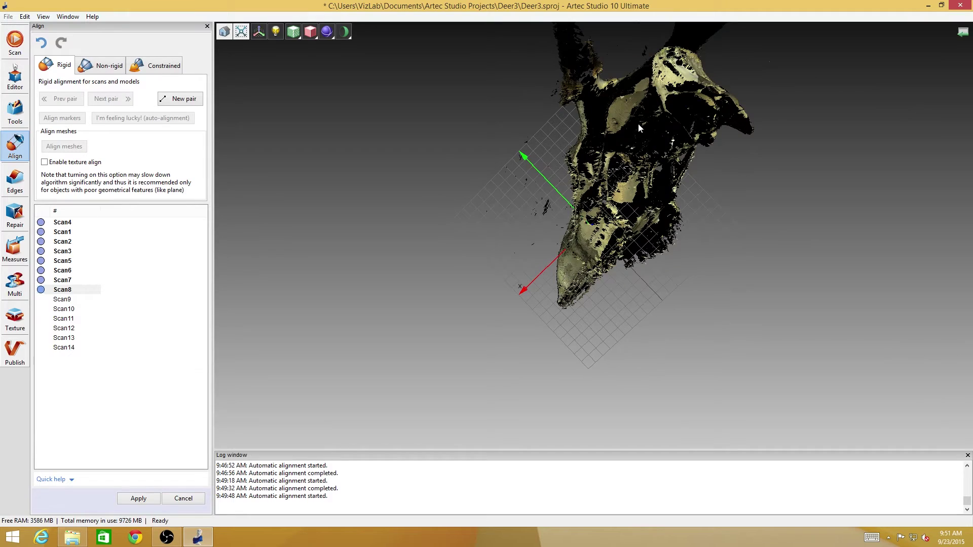
{"action": "left_click_drag", "start_coordinate": [644, 161], "coordinate": [708, 119]}
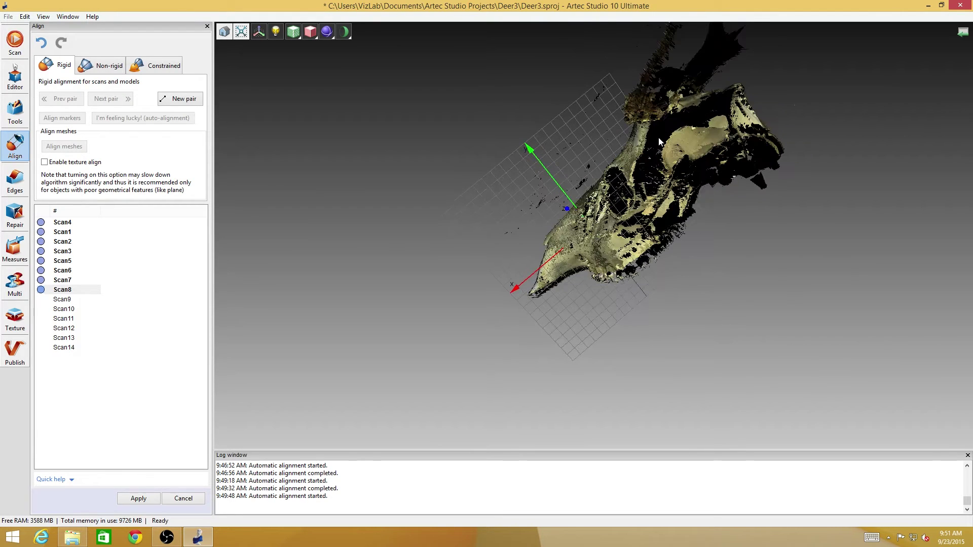
{"action": "left_click_drag", "start_coordinate": [689, 192], "coordinate": [688, 135]}
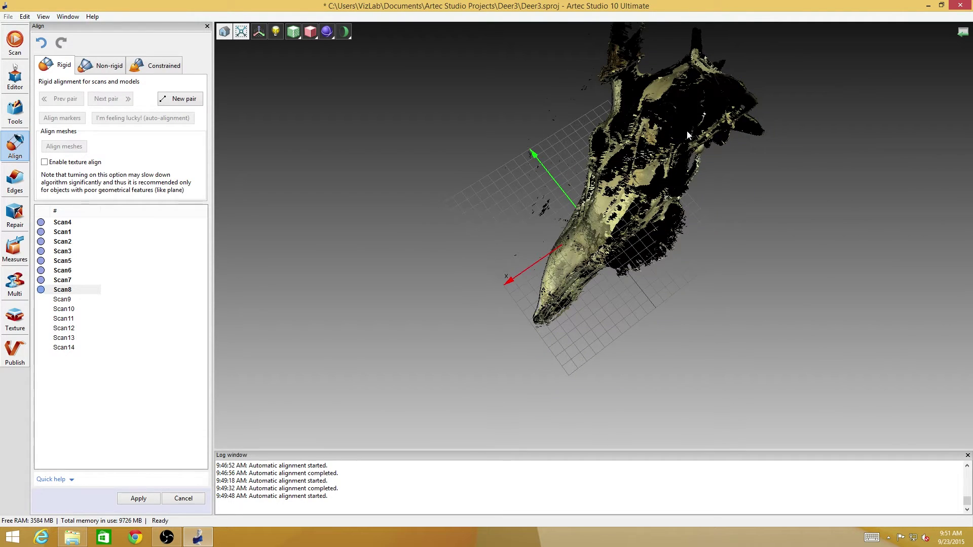
{"action": "left_click", "coordinate": [44, 302]}
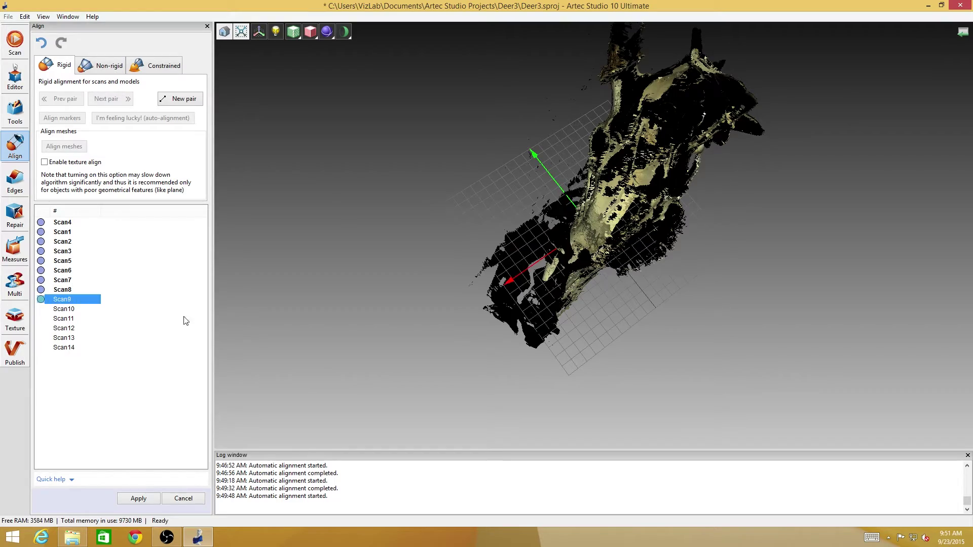
{"action": "left_click_drag", "start_coordinate": [578, 314], "coordinate": [686, 214]}
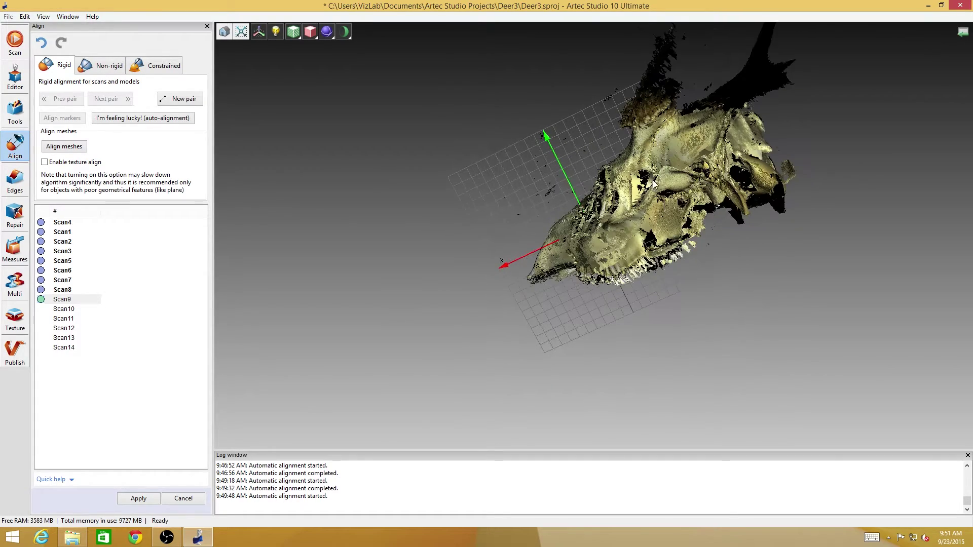
{"action": "left_click", "coordinate": [64, 146]}
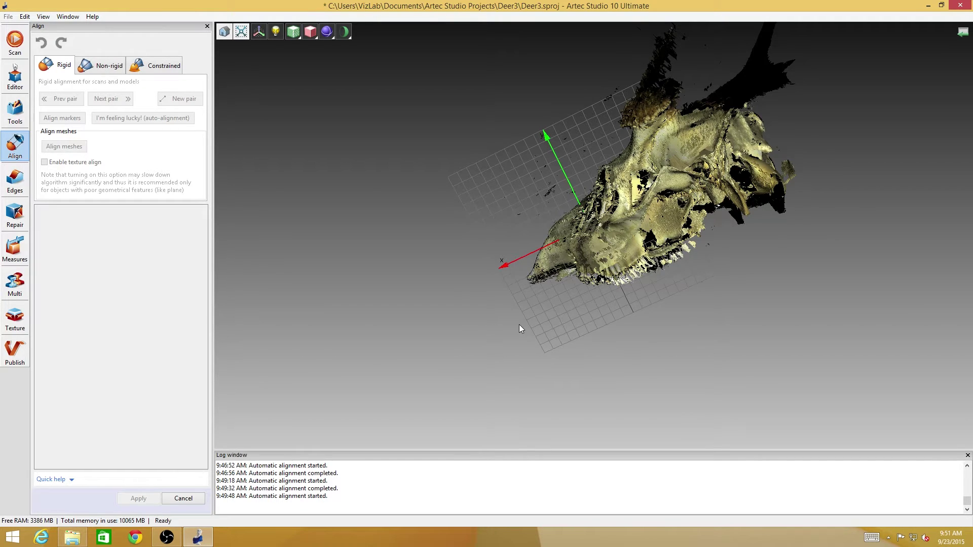
Step: Select Scan10, manually rotate and move it onto the underside of the snout of the aligned skull, and align the meshes
{"action": "mouse_move", "coordinate": [650, 193]}
{"action": "left_mouse_down"}
{"action": "mouse_move", "coordinate": [597, 276]}
{"action": "mouse_move", "coordinate": [603, 303]}
{"action": "mouse_move", "coordinate": [561, 282]}
{"action": "left_mouse_up"}
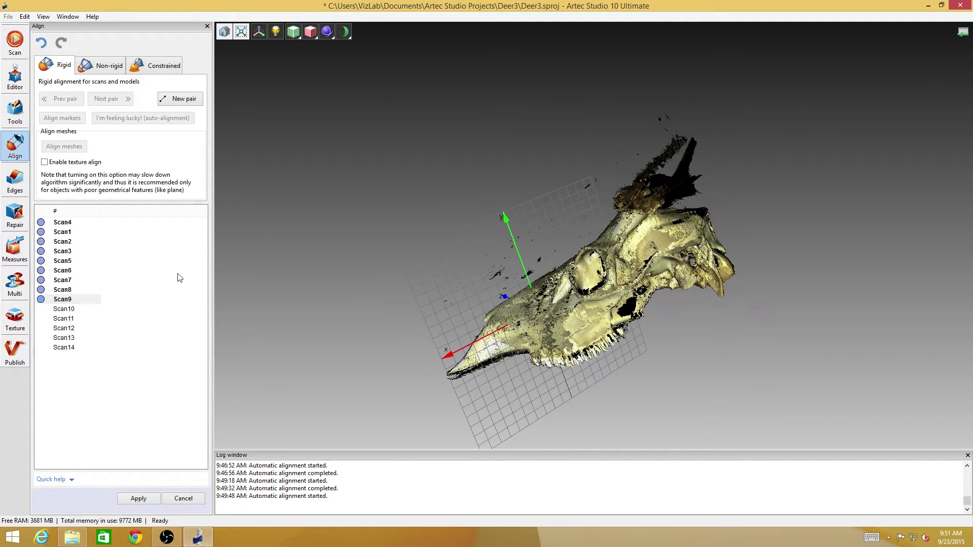
{"action": "left_click", "coordinate": [50, 310]}
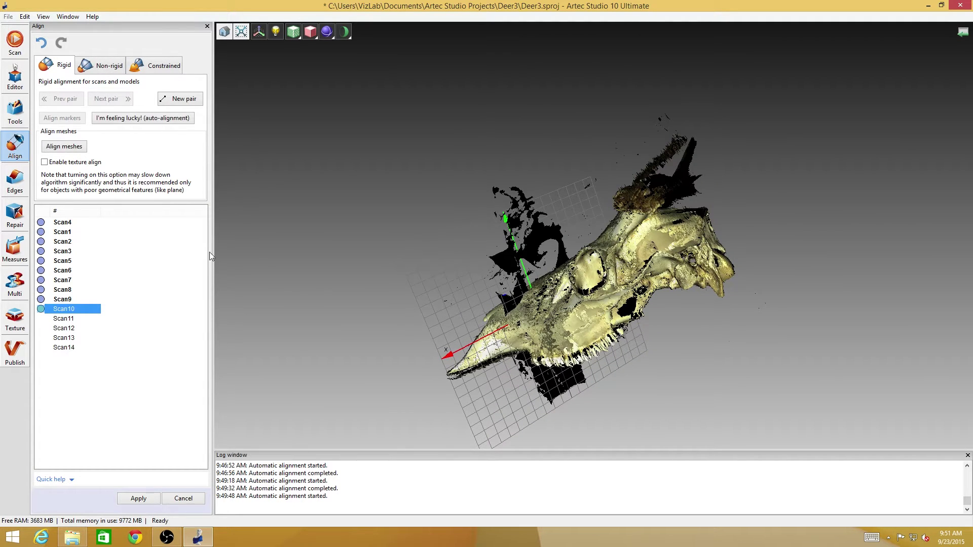
{"action": "mouse_move", "coordinate": [397, 332]}
{"action": "left_mouse_down"}
{"action": "mouse_move", "coordinate": [491, 300]}
{"action": "mouse_move", "coordinate": [369, 287]}
{"action": "mouse_move", "coordinate": [519, 263]}
{"action": "mouse_move", "coordinate": [440, 327]}
{"action": "mouse_move", "coordinate": [586, 319]}
{"action": "mouse_move", "coordinate": [536, 357]}
{"action": "left_mouse_up"}
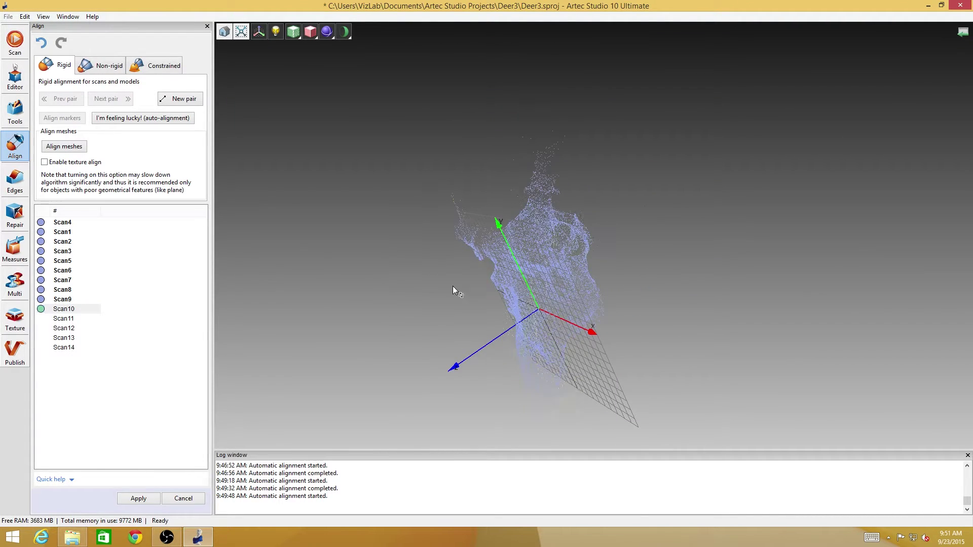
{"action": "left_click_drag", "start_coordinate": [507, 320], "coordinate": [540, 296]}
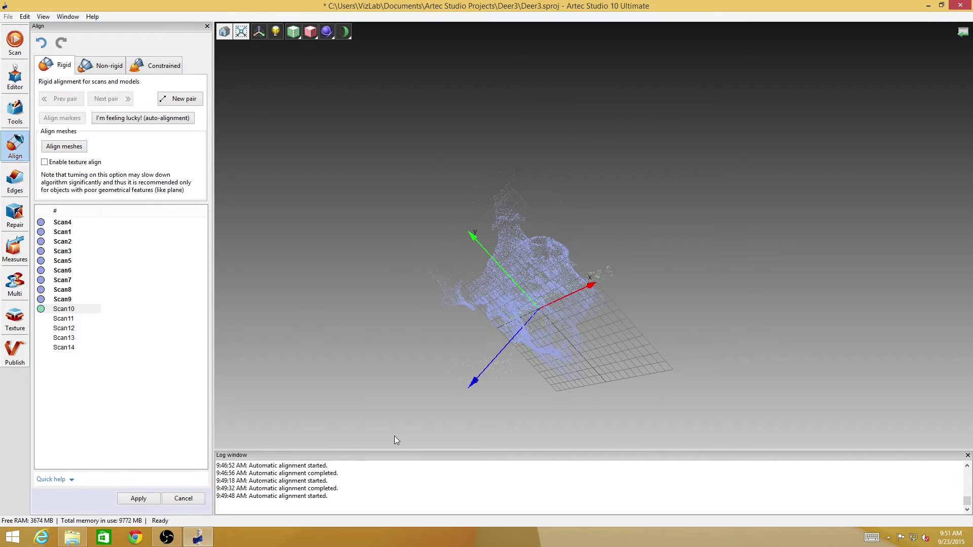
{"action": "left_click_drag", "start_coordinate": [437, 382], "coordinate": [550, 357]}
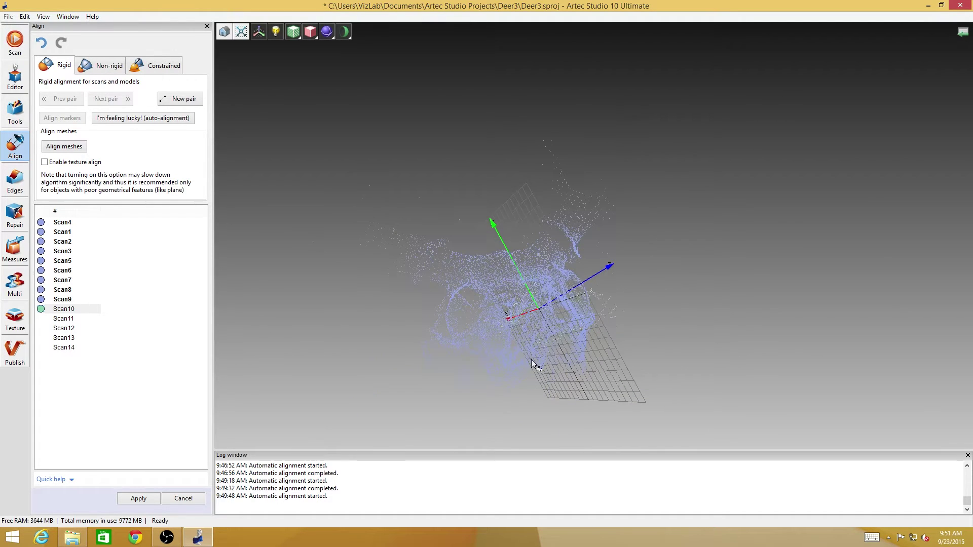
{"action": "left_click_drag", "start_coordinate": [430, 318], "coordinate": [518, 317]}
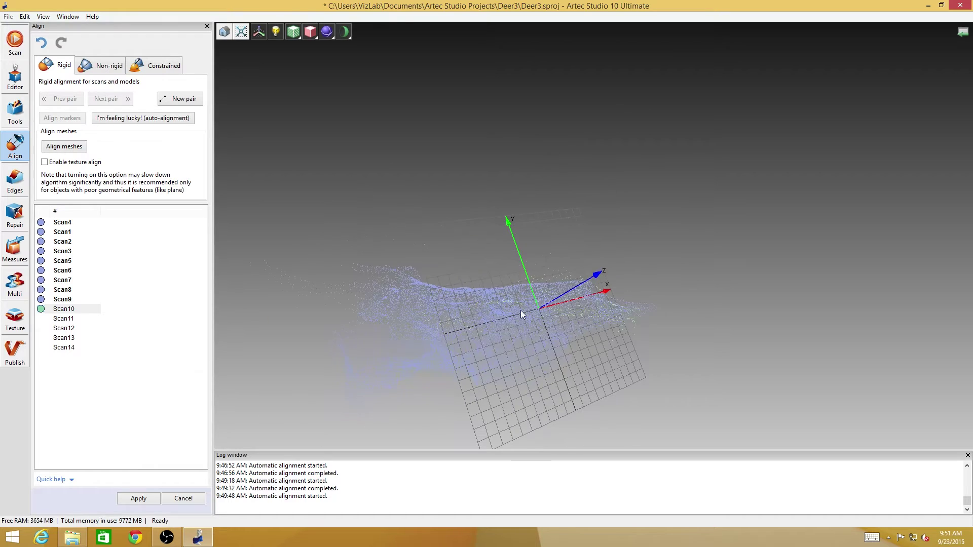
{"action": "left_click_drag", "start_coordinate": [587, 348], "coordinate": [536, 418]}
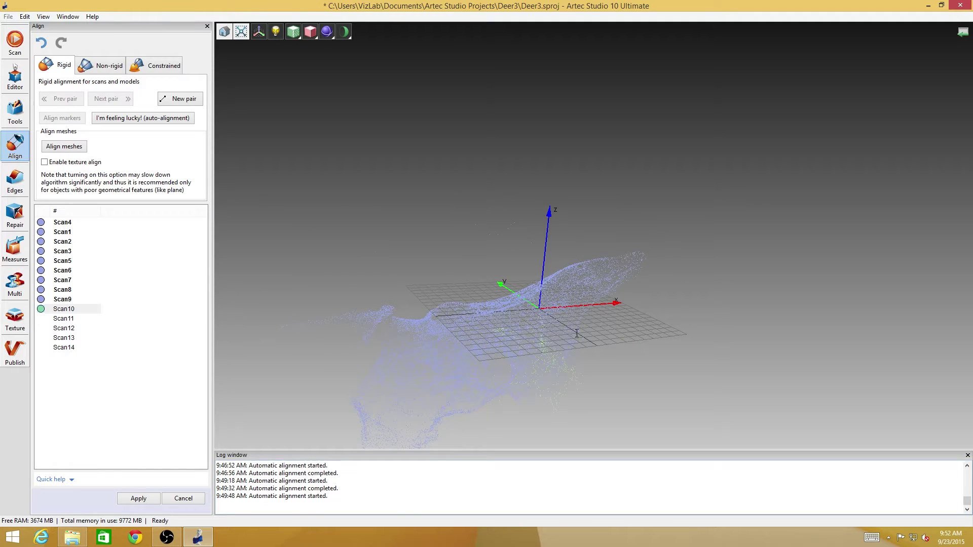
{"action": "left_click_drag", "start_coordinate": [559, 324], "coordinate": [618, 244]}
{"action": "left_click_drag", "start_coordinate": [695, 247], "coordinate": [528, 351]}
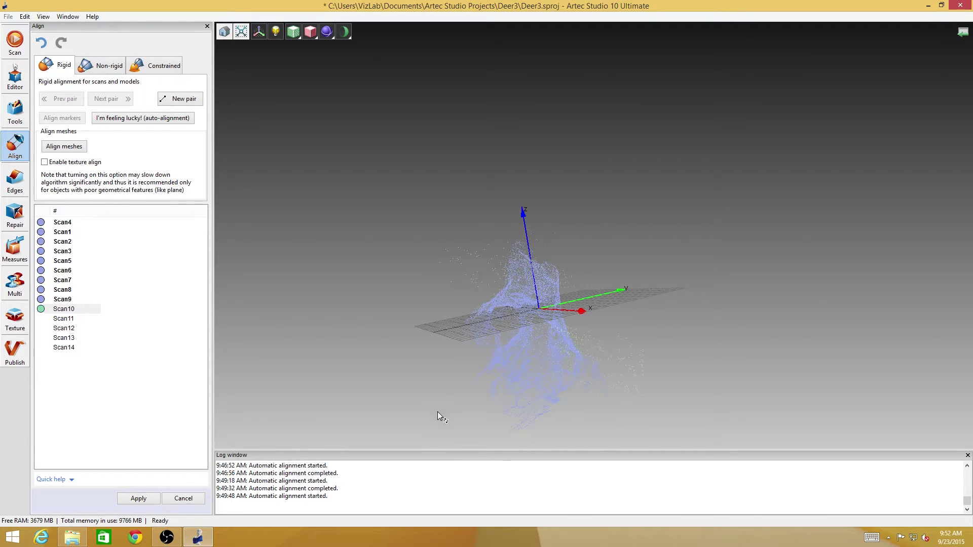
{"action": "left_click_drag", "start_coordinate": [608, 309], "coordinate": [552, 374]}
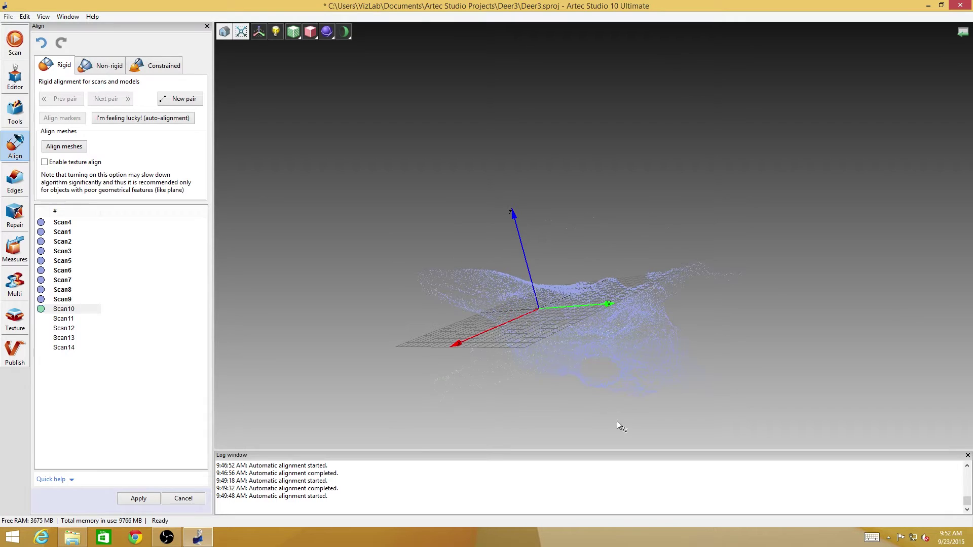
{"action": "left_click_drag", "start_coordinate": [455, 357], "coordinate": [619, 347]}
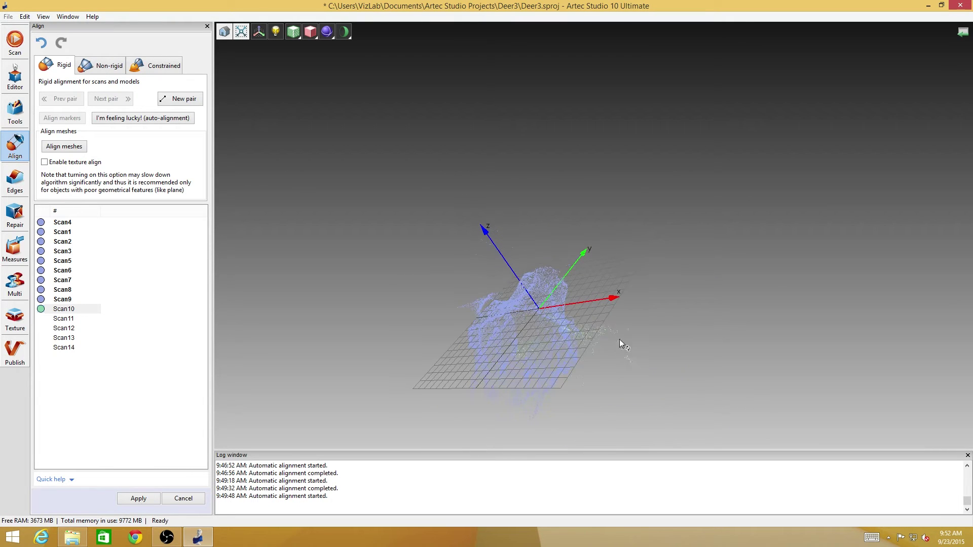
{"action": "left_click_drag", "start_coordinate": [640, 230], "coordinate": [638, 174]}
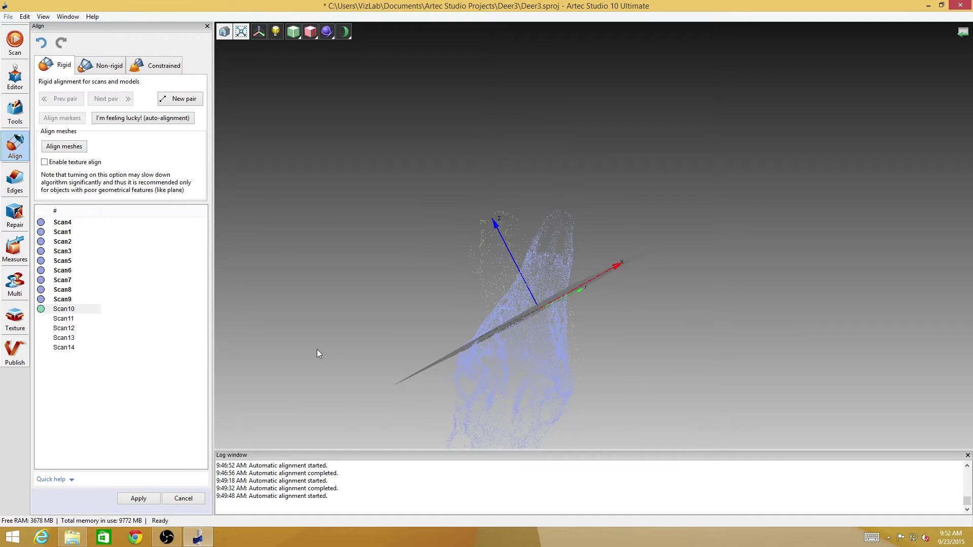
{"action": "left_click_drag", "start_coordinate": [489, 239], "coordinate": [432, 344]}
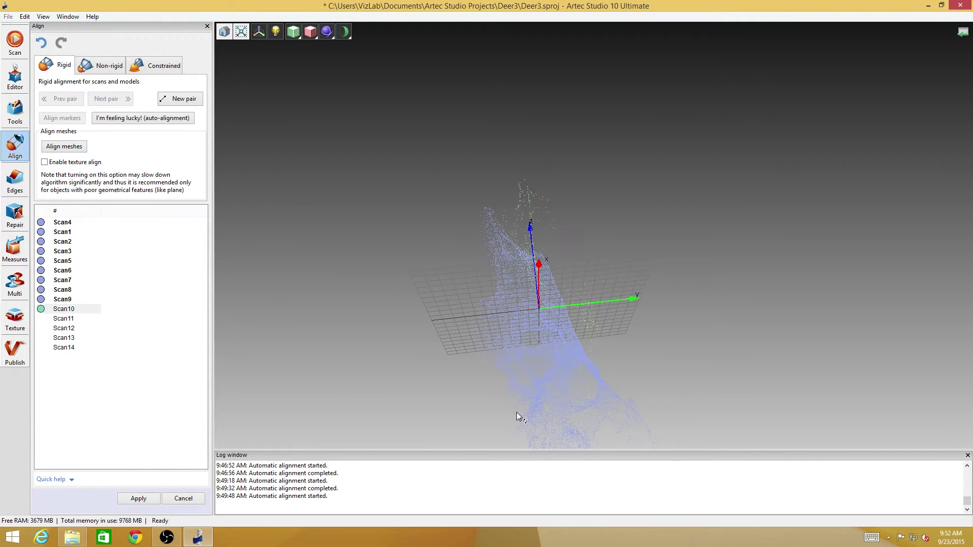
{"action": "mouse_move", "coordinate": [453, 389]}
{"action": "left_mouse_down"}
{"action": "mouse_move", "coordinate": [573, 341]}
{"action": "mouse_move", "coordinate": [566, 369]}
{"action": "left_mouse_up"}
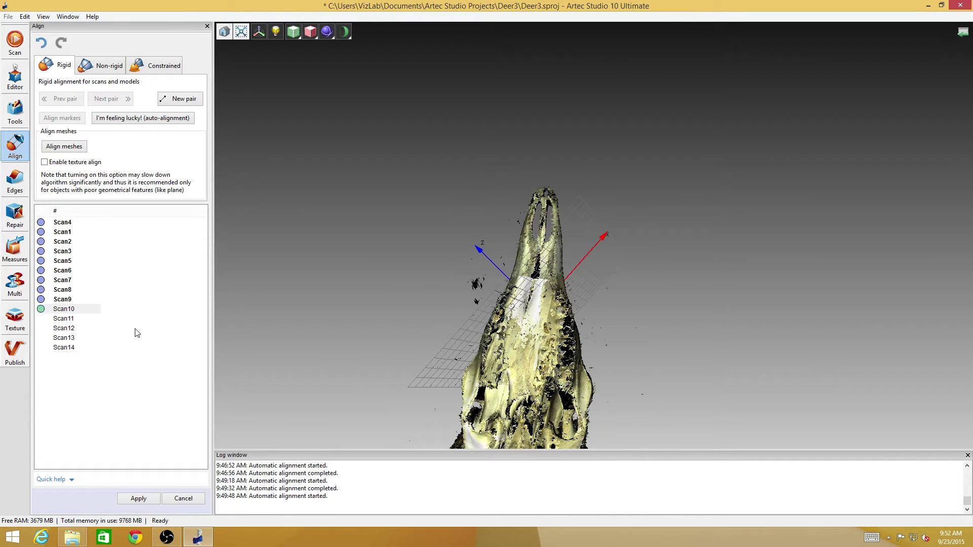
{"action": "left_click", "coordinate": [64, 146]}
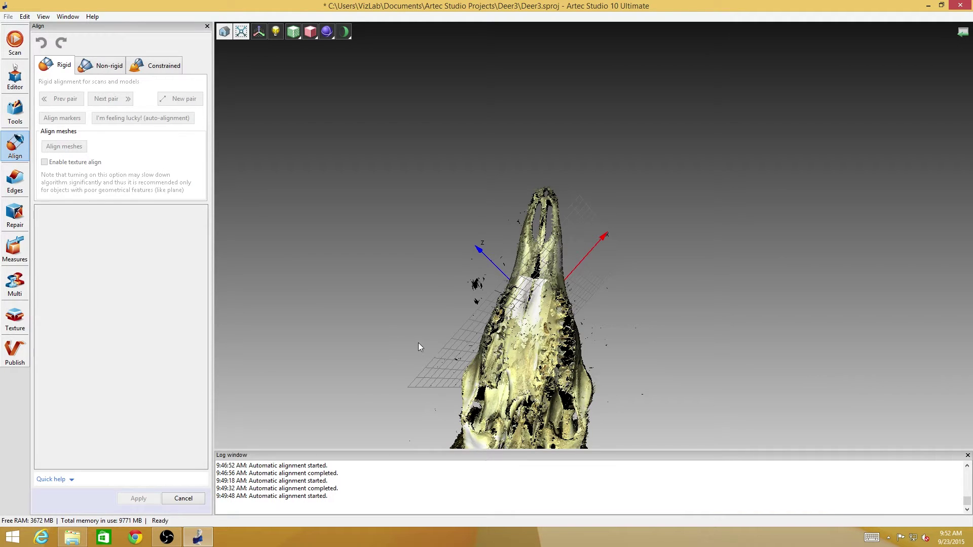
Step: Select Scan11, manually position it on the underside of the aligned skull and align the meshes
{"action": "left_click_drag", "start_coordinate": [480, 363], "coordinate": [564, 401]}
{"action": "left_click", "coordinate": [47, 319]}
{"action": "left_click_drag", "start_coordinate": [415, 273], "coordinate": [456, 243]}
{"action": "left_click", "coordinate": [64, 146]}
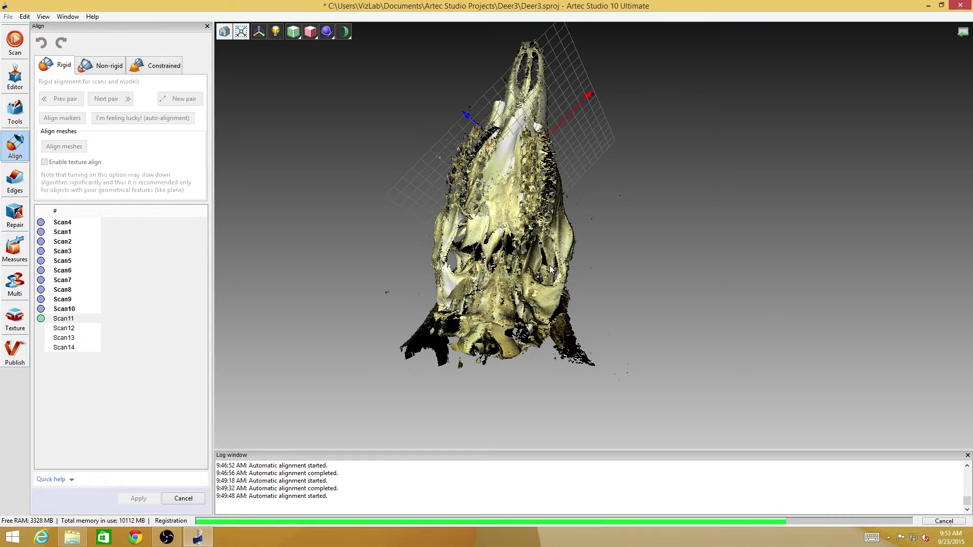
{"action": "mouse_move", "coordinate": [524, 175]}
{"action": "left_mouse_down"}
{"action": "mouse_move", "coordinate": [521, 249]}
{"action": "mouse_move", "coordinate": [552, 247]}
{"action": "left_mouse_up"}
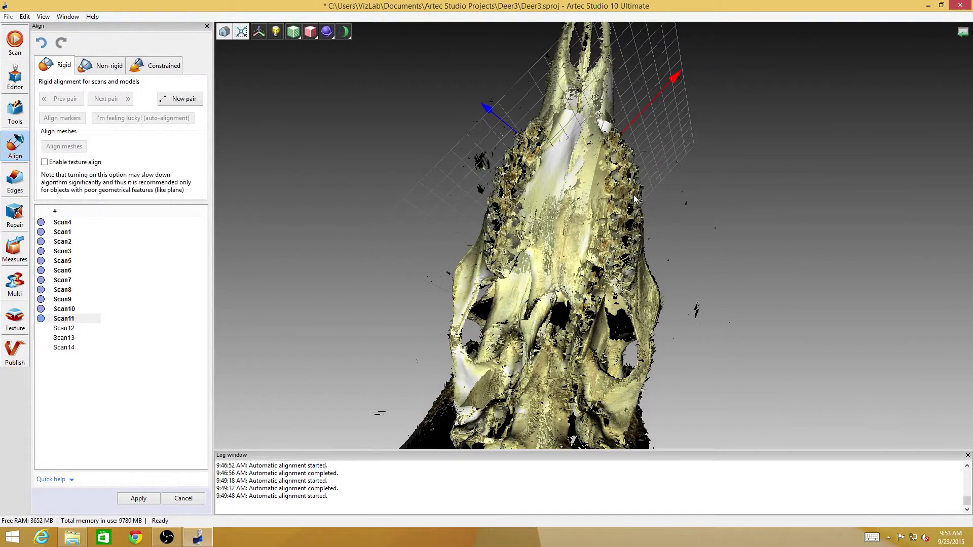
Step: Select Scan12 and manually rotate and move it towards the matching area of the aligned skull
{"action": "left_click_drag", "start_coordinate": [565, 215], "coordinate": [571, 24]}
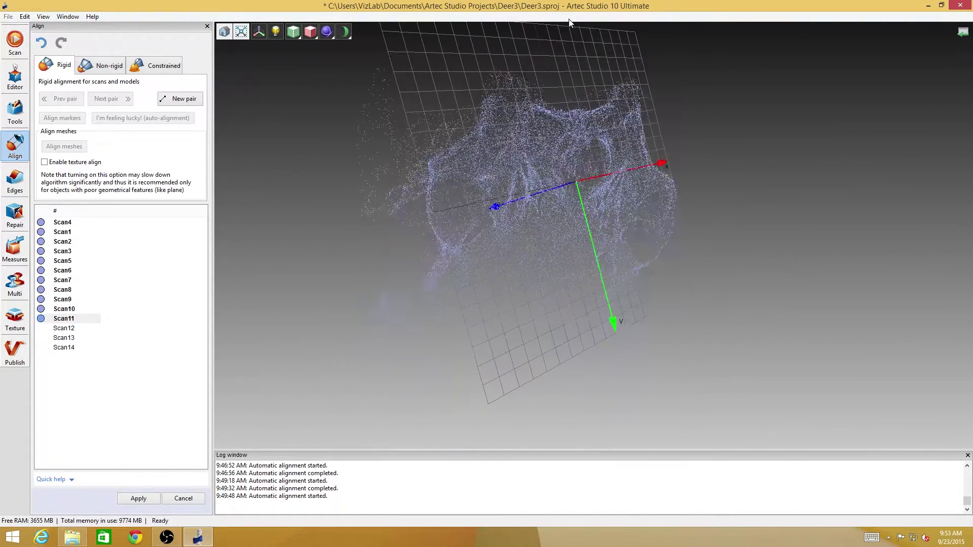
{"action": "mouse_move", "coordinate": [603, 187]}
{"action": "left_mouse_down"}
{"action": "mouse_move", "coordinate": [605, 125]}
{"action": "mouse_move", "coordinate": [681, 105]}
{"action": "mouse_move", "coordinate": [577, 134]}
{"action": "mouse_move", "coordinate": [547, 353]}
{"action": "mouse_move", "coordinate": [564, 204]}
{"action": "mouse_move", "coordinate": [673, 354]}
{"action": "mouse_move", "coordinate": [558, 187]}
{"action": "mouse_move", "coordinate": [624, 155]}
{"action": "mouse_move", "coordinate": [536, 238]}
{"action": "left_mouse_up"}
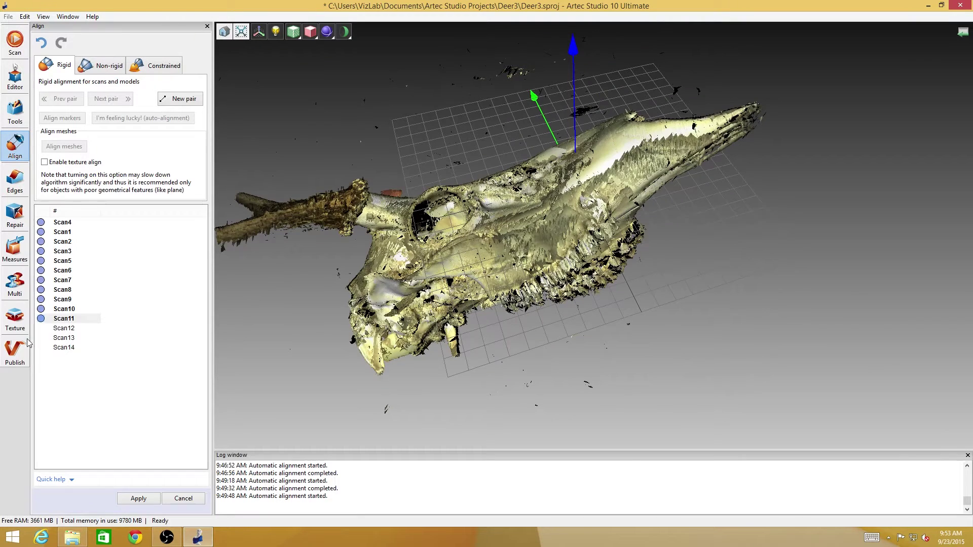
{"action": "left_click", "coordinate": [51, 329]}
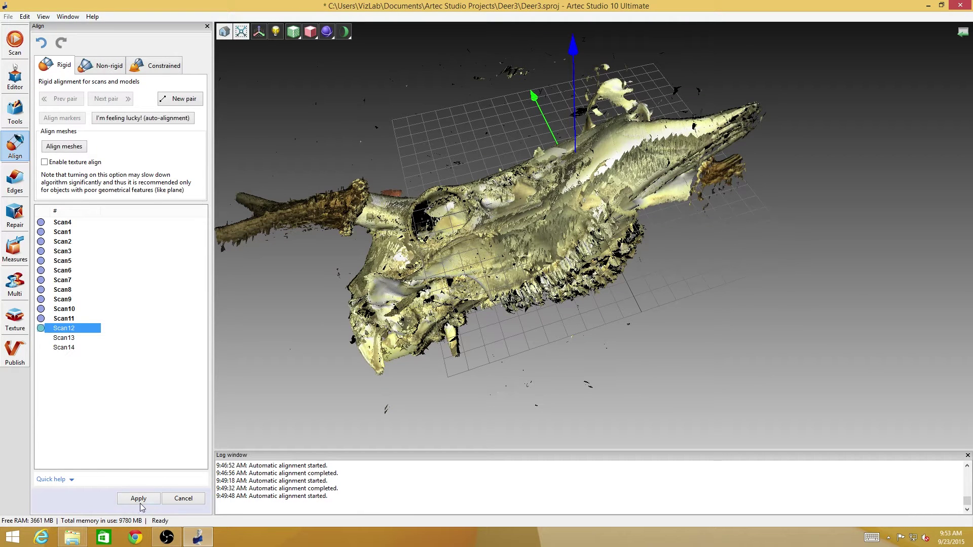
{"action": "mouse_move", "coordinate": [657, 181]}
{"action": "left_mouse_down"}
{"action": "mouse_move", "coordinate": [573, 330]}
{"action": "mouse_move", "coordinate": [525, 219]}
{"action": "mouse_move", "coordinate": [569, 248]}
{"action": "mouse_move", "coordinate": [564, 178]}
{"action": "mouse_move", "coordinate": [915, 181]}
{"action": "mouse_move", "coordinate": [829, 299]}
{"action": "mouse_move", "coordinate": [794, 324]}
{"action": "mouse_move", "coordinate": [737, 211]}
{"action": "mouse_move", "coordinate": [633, 142]}
{"action": "mouse_move", "coordinate": [634, 178]}
{"action": "mouse_move", "coordinate": [597, 231]}
{"action": "mouse_move", "coordinate": [583, 323]}
{"action": "mouse_move", "coordinate": [545, 277]}
{"action": "mouse_move", "coordinate": [523, 184]}
{"action": "mouse_move", "coordinate": [541, 216]}
{"action": "mouse_move", "coordinate": [528, 110]}
{"action": "mouse_move", "coordinate": [636, 243]}
{"action": "mouse_move", "coordinate": [635, 226]}
{"action": "left_mouse_up"}
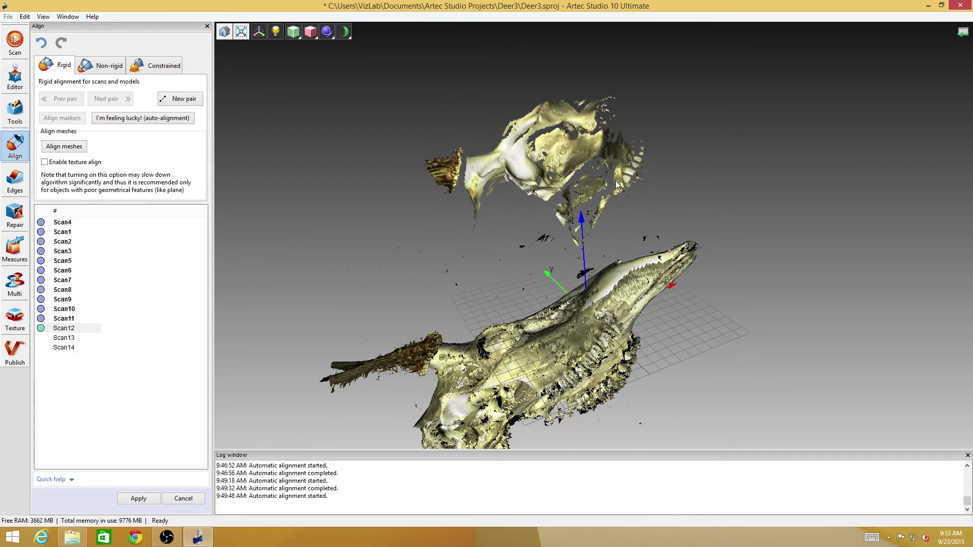
{"action": "left_click_drag", "start_coordinate": [573, 185], "coordinate": [458, 220]}
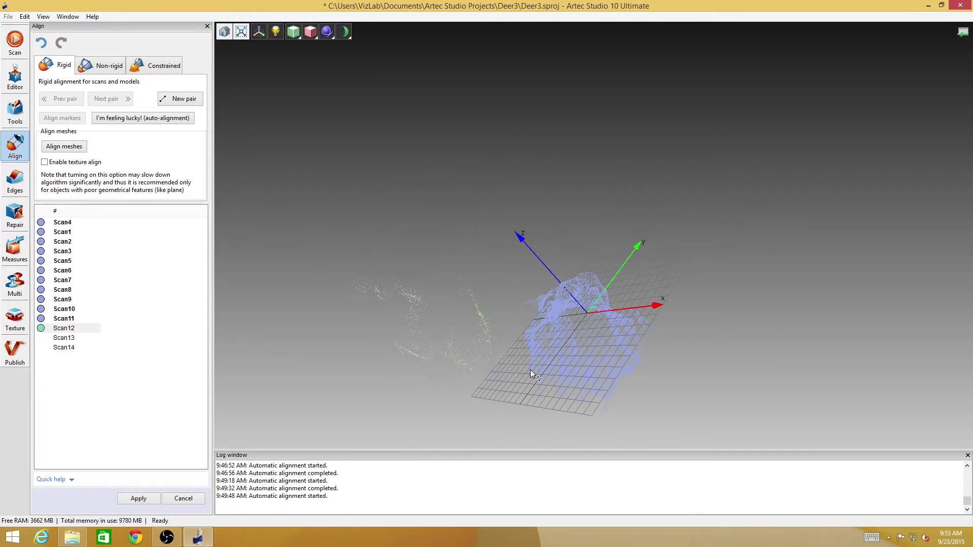
{"action": "left_click_drag", "start_coordinate": [506, 333], "coordinate": [679, 217]}
{"action": "left_click_drag", "start_coordinate": [639, 279], "coordinate": [543, 306]}
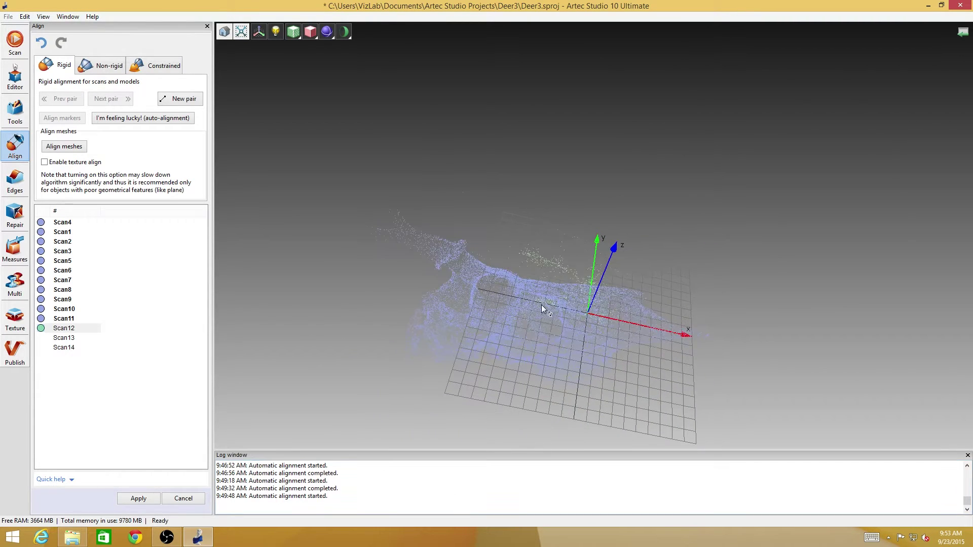
{"action": "left_click_drag", "start_coordinate": [385, 284], "coordinate": [724, 241]}
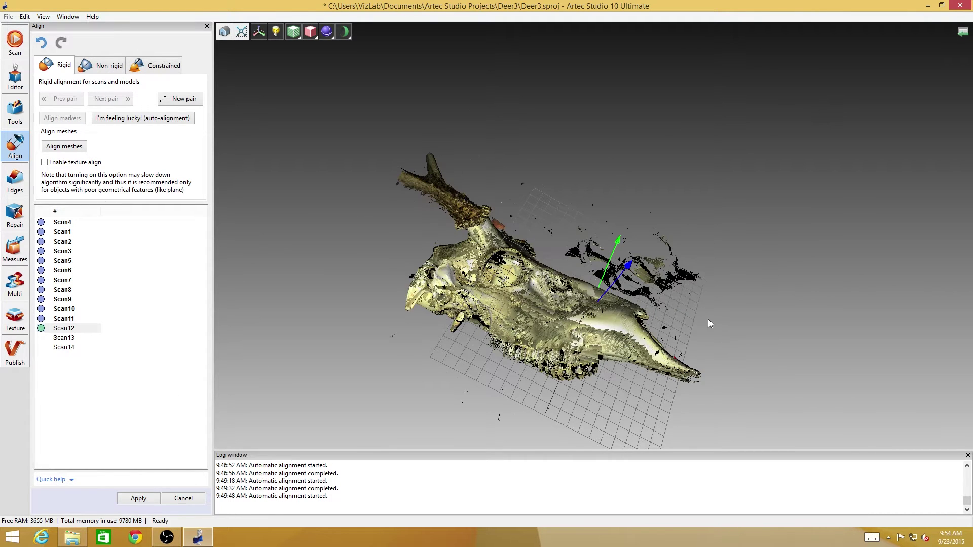
{"action": "left_click_drag", "start_coordinate": [665, 289], "coordinate": [765, 368]}
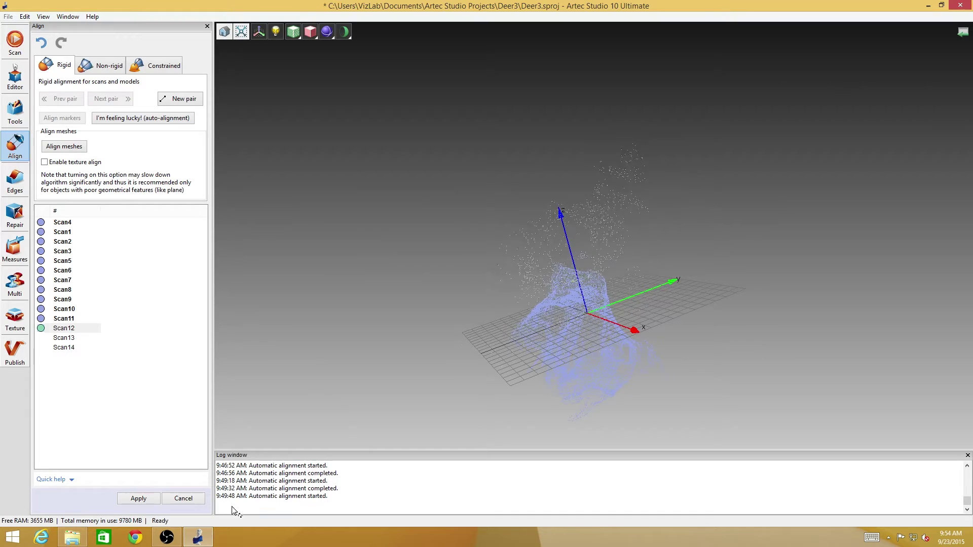
{"action": "left_click_drag", "start_coordinate": [283, 385], "coordinate": [381, 287]}
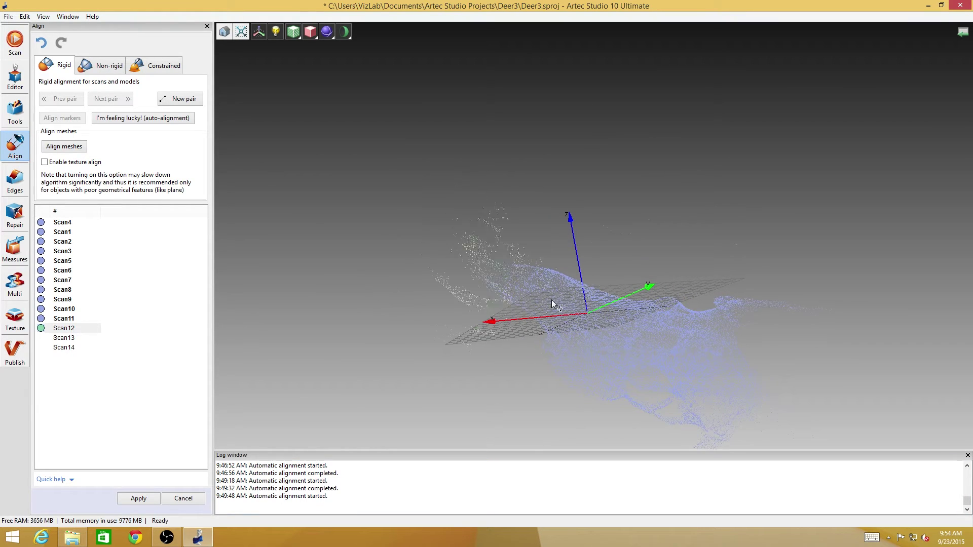
{"action": "left_click_drag", "start_coordinate": [653, 188], "coordinate": [594, 217]}
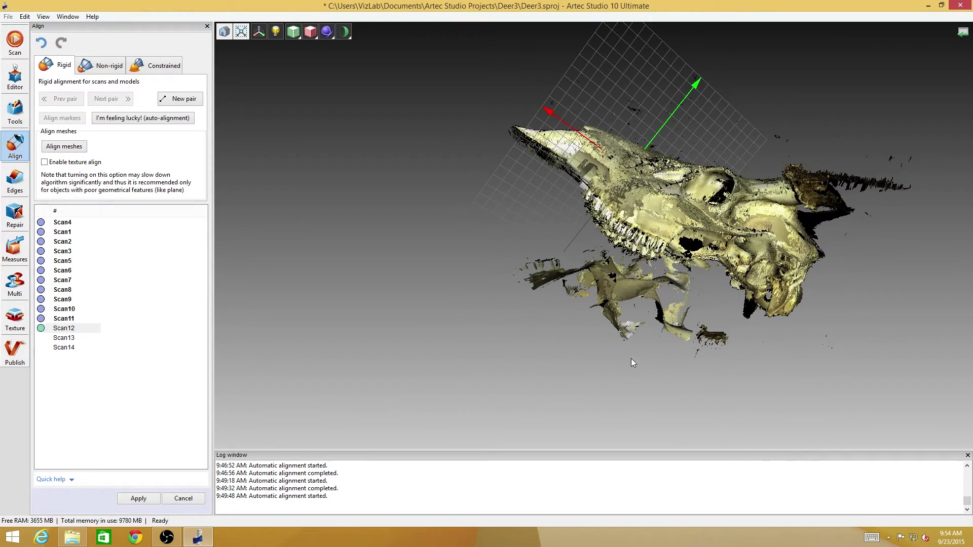
{"action": "mouse_move", "coordinate": [622, 329]}
{"action": "left_mouse_down"}
{"action": "mouse_move", "coordinate": [630, 195]}
{"action": "mouse_move", "coordinate": [660, 114]}
{"action": "mouse_move", "coordinate": [765, 52]}
{"action": "mouse_move", "coordinate": [728, 4]}
{"action": "left_mouse_up"}
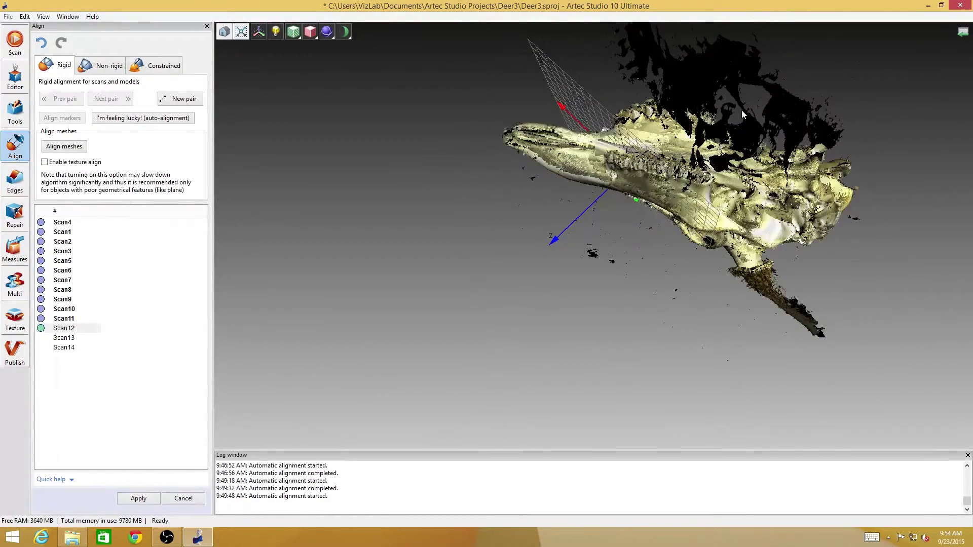
{"action": "left_click_drag", "start_coordinate": [817, 228], "coordinate": [680, 304]}
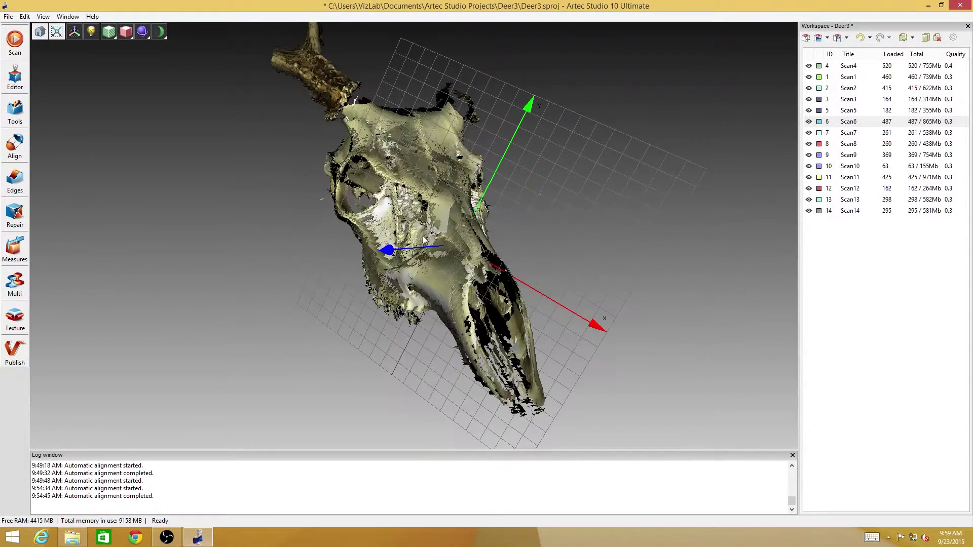
Step: Examine the fit of the combined scans around the snout, forehead and eye sockets, and open the registration and fusion tools
{"action": "left_click_drag", "start_coordinate": [423, 235], "coordinate": [251, 156]}
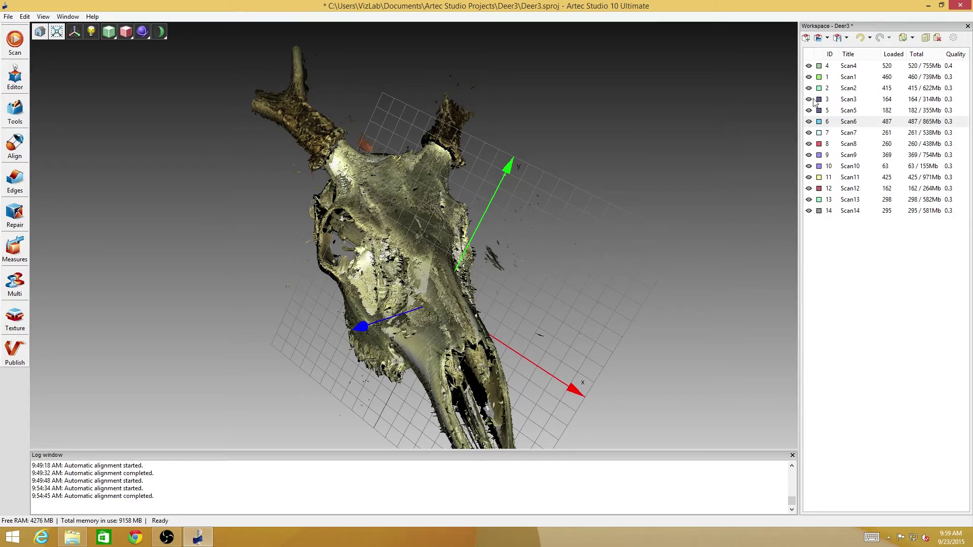
{"action": "mouse_move", "coordinate": [651, 345]}
{"action": "left_mouse_down"}
{"action": "mouse_move", "coordinate": [429, 293]}
{"action": "mouse_move", "coordinate": [260, 275]}
{"action": "mouse_move", "coordinate": [452, 273]}
{"action": "mouse_move", "coordinate": [533, 251]}
{"action": "mouse_move", "coordinate": [449, 59]}
{"action": "mouse_move", "coordinate": [512, 169]}
{"action": "mouse_move", "coordinate": [633, 210]}
{"action": "mouse_move", "coordinate": [510, 184]}
{"action": "mouse_move", "coordinate": [447, 195]}
{"action": "mouse_move", "coordinate": [411, 208]}
{"action": "mouse_move", "coordinate": [557, 231]}
{"action": "mouse_move", "coordinate": [439, 220]}
{"action": "mouse_move", "coordinate": [425, 252]}
{"action": "mouse_move", "coordinate": [339, 304]}
{"action": "mouse_move", "coordinate": [464, 232]}
{"action": "mouse_move", "coordinate": [399, 209]}
{"action": "mouse_move", "coordinate": [525, 259]}
{"action": "mouse_move", "coordinate": [383, 216]}
{"action": "mouse_move", "coordinate": [484, 372]}
{"action": "mouse_move", "coordinate": [452, 235]}
{"action": "mouse_move", "coordinate": [481, 279]}
{"action": "mouse_move", "coordinate": [357, 332]}
{"action": "mouse_move", "coordinate": [479, 291]}
{"action": "mouse_move", "coordinate": [466, 358]}
{"action": "mouse_move", "coordinate": [554, 245]}
{"action": "mouse_move", "coordinate": [541, 233]}
{"action": "left_mouse_up"}
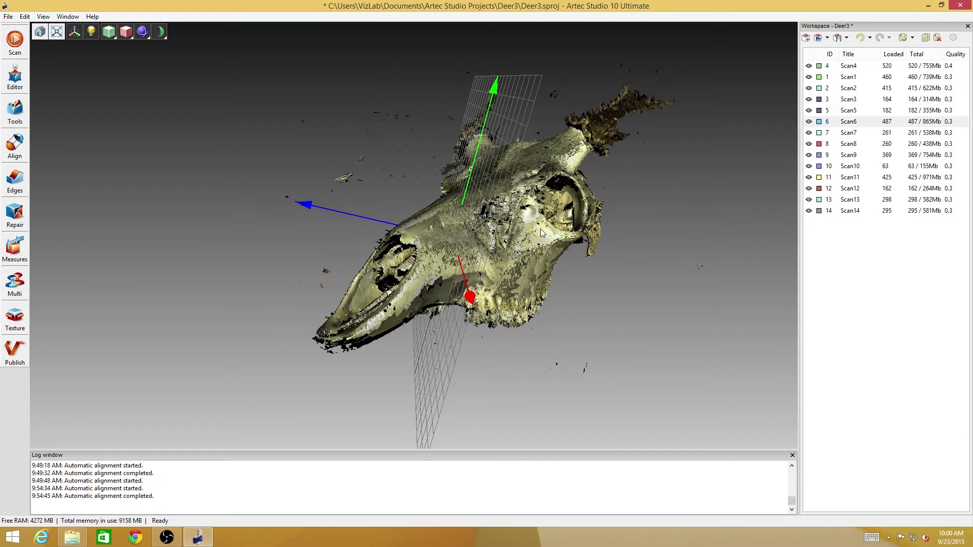
{"action": "mouse_move", "coordinate": [484, 256]}
{"action": "left_mouse_down"}
{"action": "mouse_move", "coordinate": [508, 266]}
{"action": "mouse_move", "coordinate": [449, 252]}
{"action": "mouse_move", "coordinate": [368, 378]}
{"action": "mouse_move", "coordinate": [382, 351]}
{"action": "mouse_move", "coordinate": [364, 370]}
{"action": "mouse_move", "coordinate": [373, 336]}
{"action": "mouse_move", "coordinate": [390, 329]}
{"action": "left_mouse_up"}
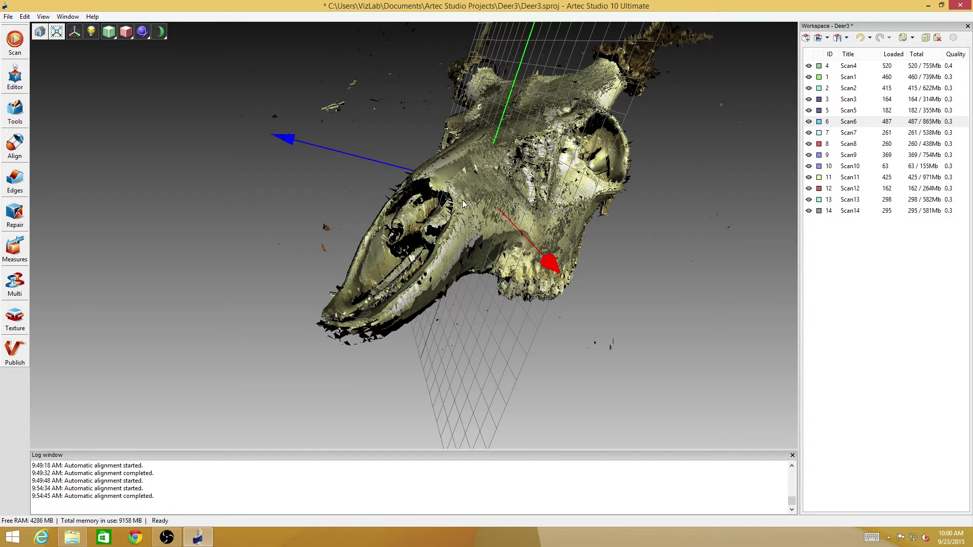
{"action": "left_click_drag", "start_coordinate": [488, 173], "coordinate": [485, 248]}
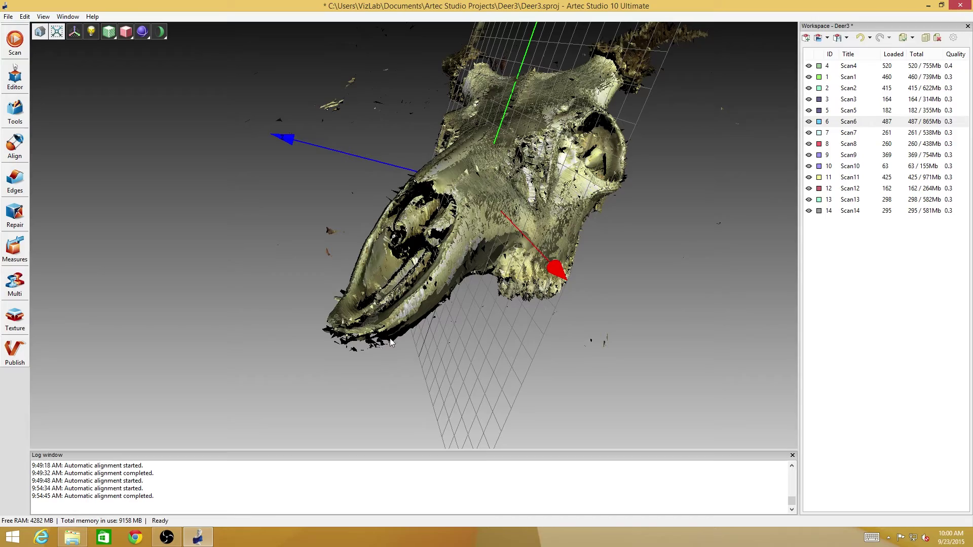
{"action": "mouse_move", "coordinate": [490, 218]}
{"action": "left_mouse_down"}
{"action": "mouse_move", "coordinate": [500, 278]}
{"action": "mouse_move", "coordinate": [515, 292]}
{"action": "mouse_move", "coordinate": [543, 284]}
{"action": "left_mouse_up"}
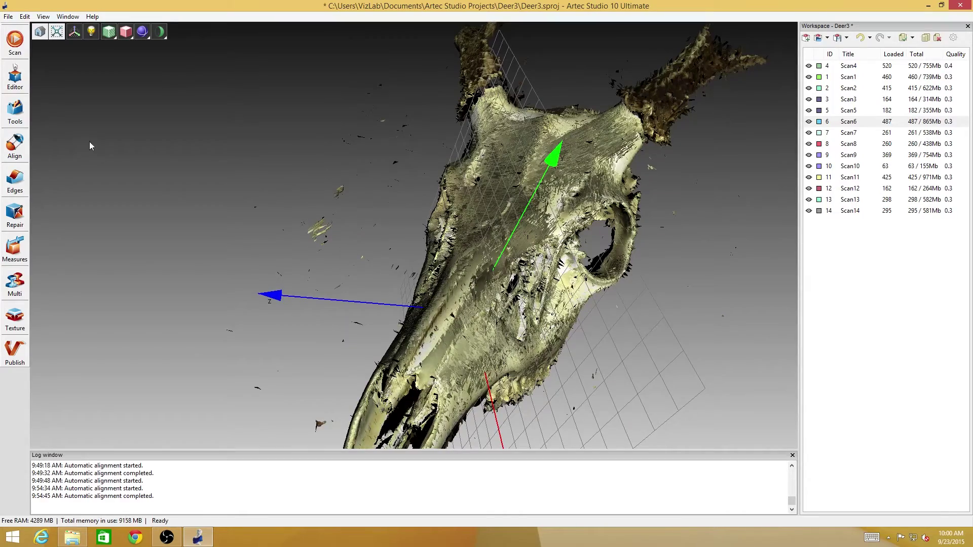
{"action": "left_click", "coordinate": [13, 121]}
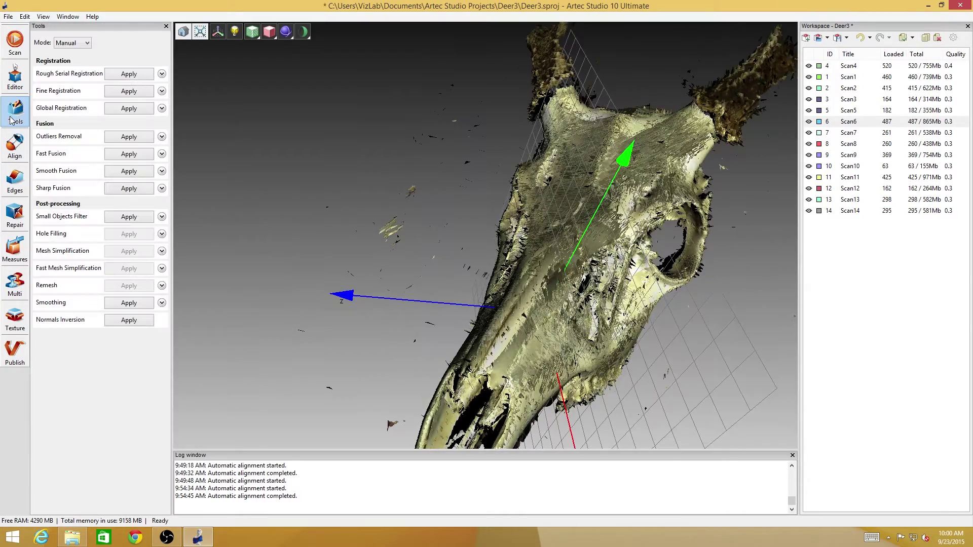
{"action": "left_click_drag", "start_coordinate": [465, 178], "coordinate": [560, 165]}
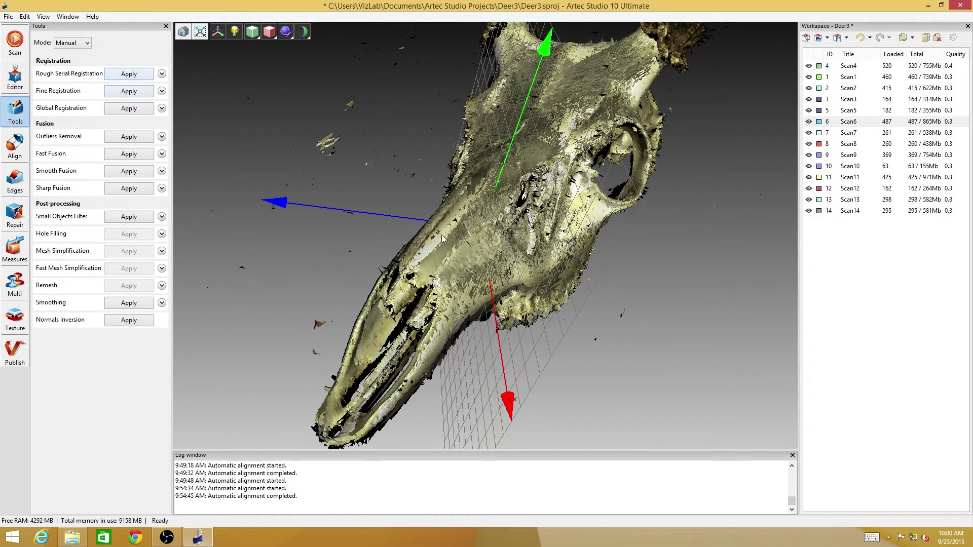
Step: Run Global Registration on all fourteen aligned deer skull scans
{"action": "mouse_move", "coordinate": [507, 258]}
{"action": "left_mouse_down"}
{"action": "mouse_move", "coordinate": [572, 183]}
{"action": "mouse_move", "coordinate": [624, 164]}
{"action": "mouse_move", "coordinate": [420, 192]}
{"action": "mouse_move", "coordinate": [467, 256]}
{"action": "mouse_move", "coordinate": [370, 288]}
{"action": "mouse_move", "coordinate": [376, 237]}
{"action": "left_mouse_up"}
{"action": "left_click_drag", "start_coordinate": [449, 260], "coordinate": [416, 198]}
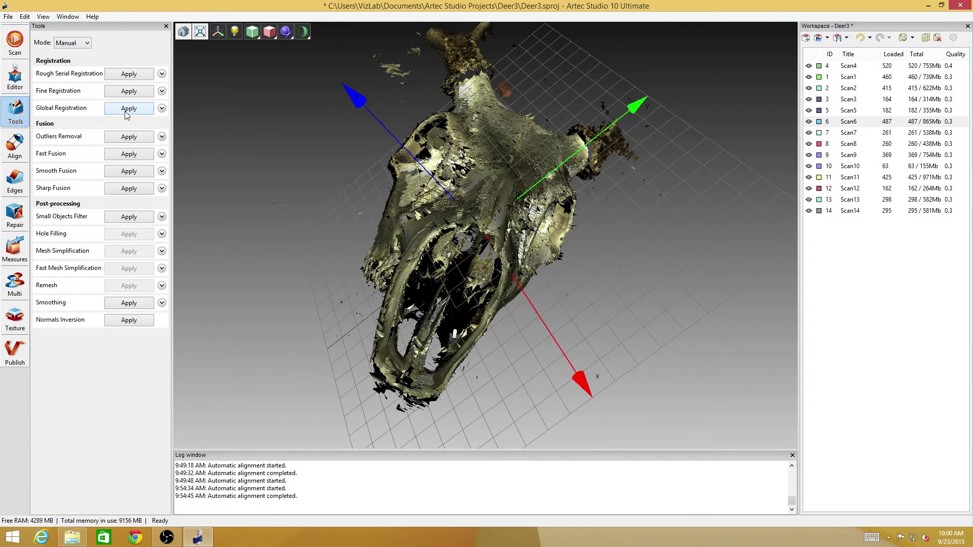
{"action": "left_click", "coordinate": [127, 109]}
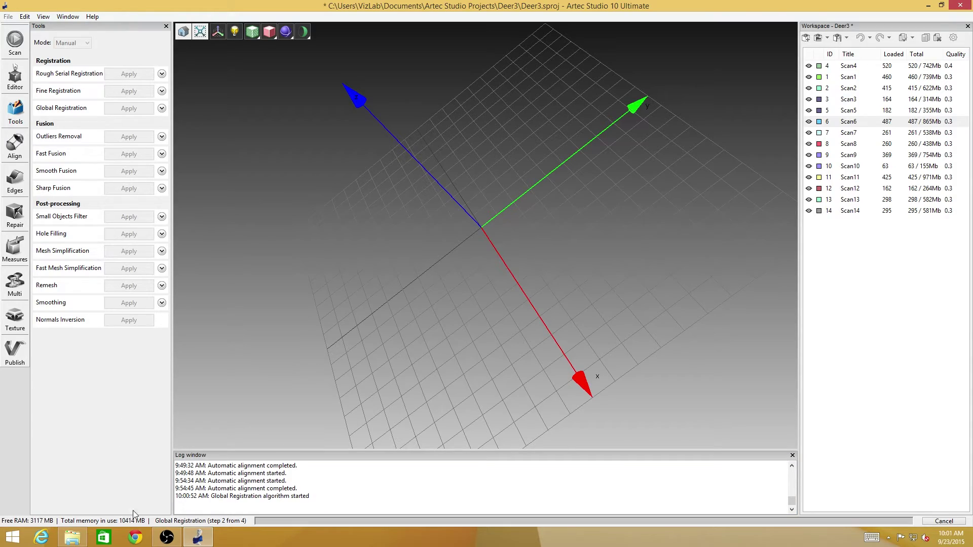
{"action": "left_click", "coordinate": [155, 532]}
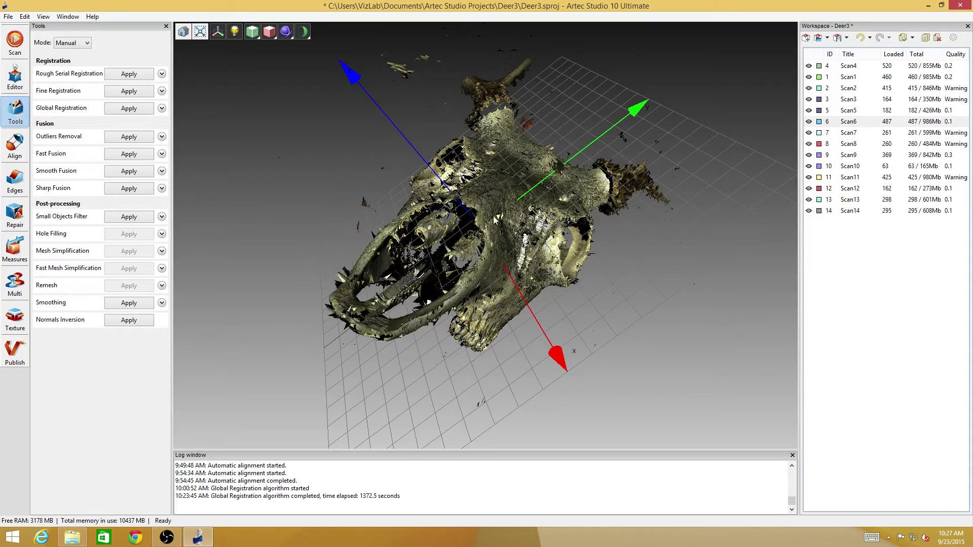
Step: Examine the registered skull from several sides and check the registration quality of Scan2, Scan3, Scan7, Scan8 and Scan11
{"action": "mouse_move", "coordinate": [467, 176]}
{"action": "left_mouse_down"}
{"action": "mouse_move", "coordinate": [386, 190]}
{"action": "mouse_move", "coordinate": [347, 293]}
{"action": "mouse_move", "coordinate": [351, 282]}
{"action": "mouse_move", "coordinate": [265, 357]}
{"action": "mouse_move", "coordinate": [281, 339]}
{"action": "mouse_move", "coordinate": [403, 291]}
{"action": "mouse_move", "coordinate": [382, 283]}
{"action": "left_mouse_up"}
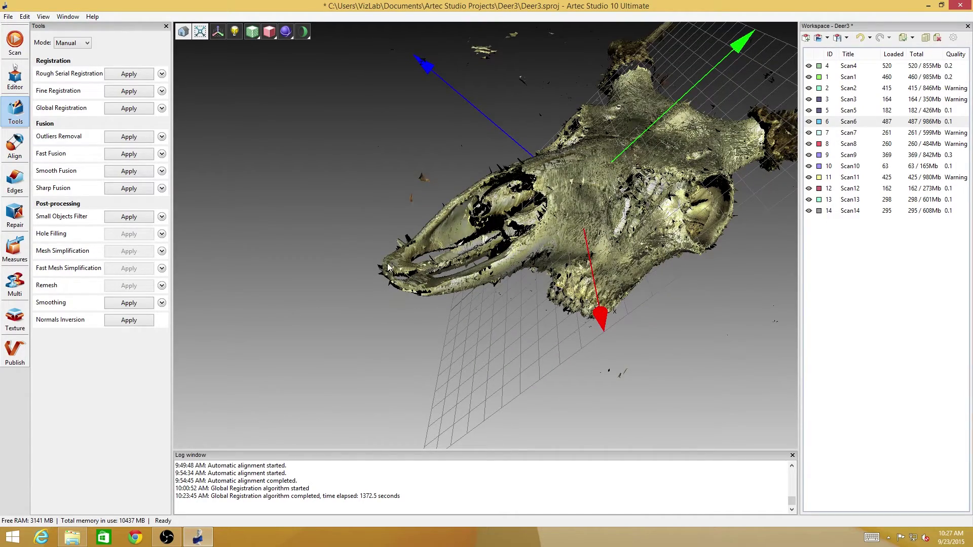
{"action": "mouse_move", "coordinate": [414, 289]}
{"action": "left_mouse_down"}
{"action": "mouse_move", "coordinate": [604, 205]}
{"action": "mouse_move", "coordinate": [563, 304]}
{"action": "left_mouse_up"}
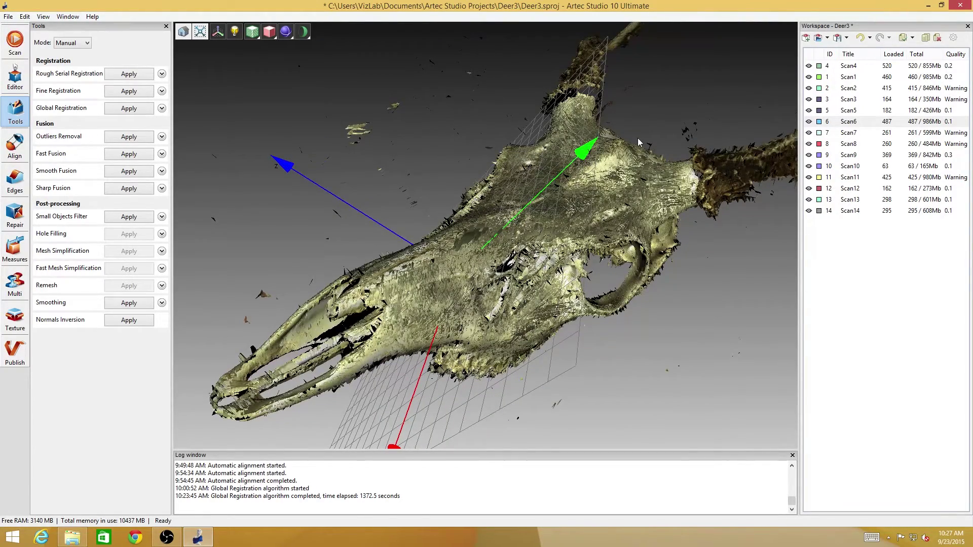
{"action": "left_click", "coordinate": [860, 90]}
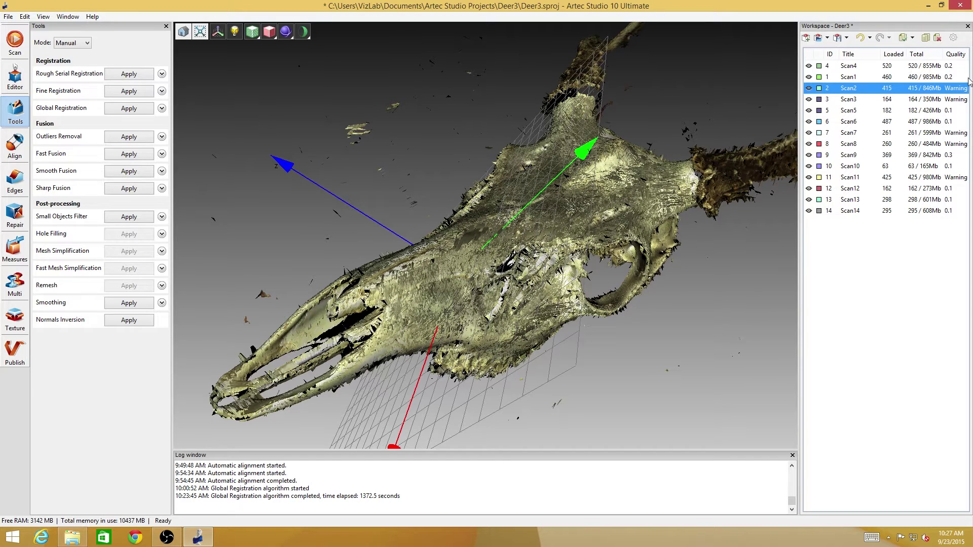
{"action": "left_click", "coordinate": [943, 113]}
{"action": "left_click", "coordinate": [932, 124]}
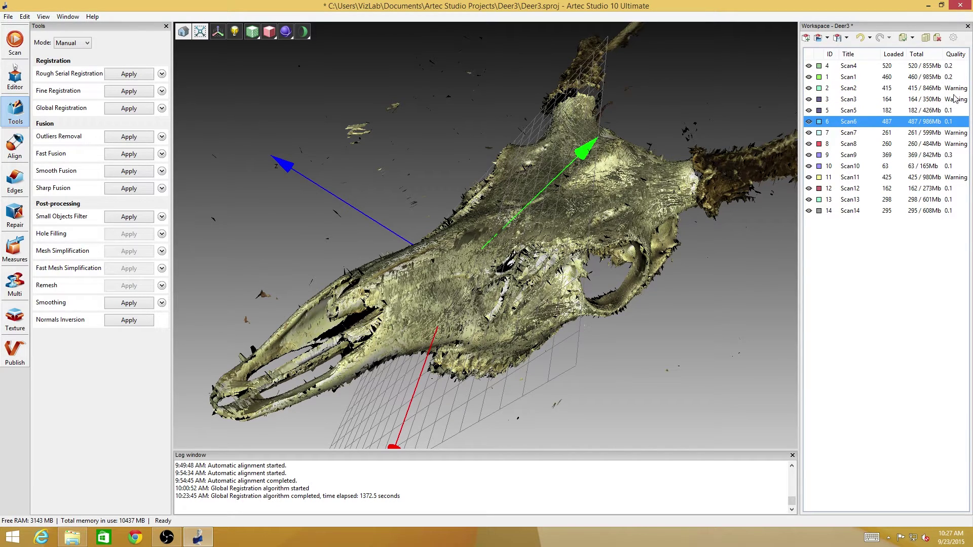
{"action": "left_click", "coordinate": [918, 89]}
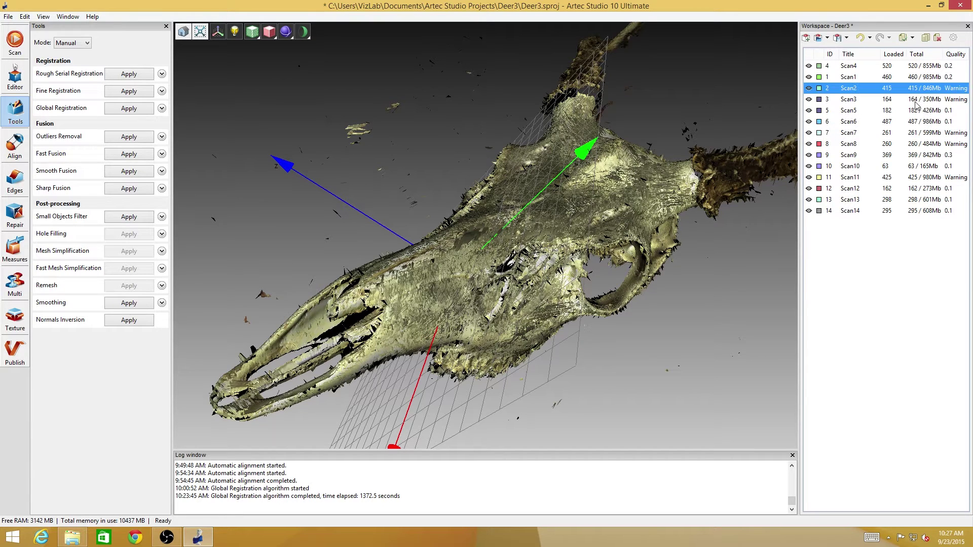
{"action": "left_click", "coordinate": [916, 101]}
{"action": "left_click", "coordinate": [920, 135]}
{"action": "left_click", "coordinate": [917, 144]}
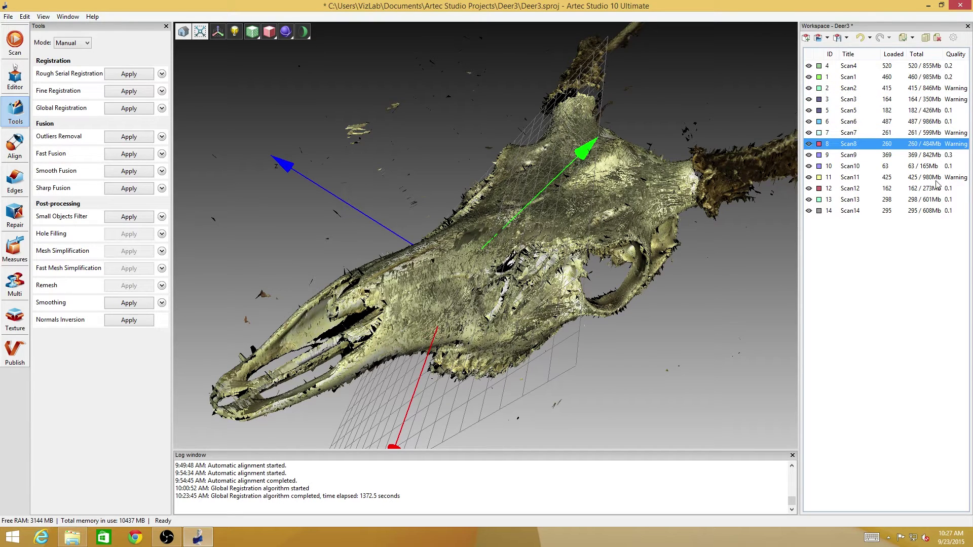
{"action": "left_click", "coordinate": [936, 178]}
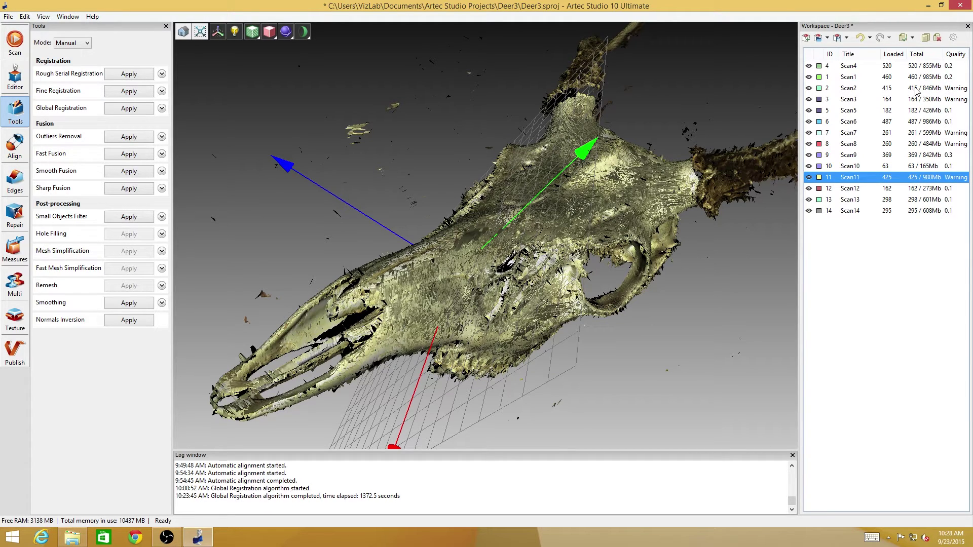
Step: Open Scan2's surface list, sort its frames by quality, delete the failed Frame 414 and return to the scan list
{"action": "double_click", "coordinate": [849, 88]}
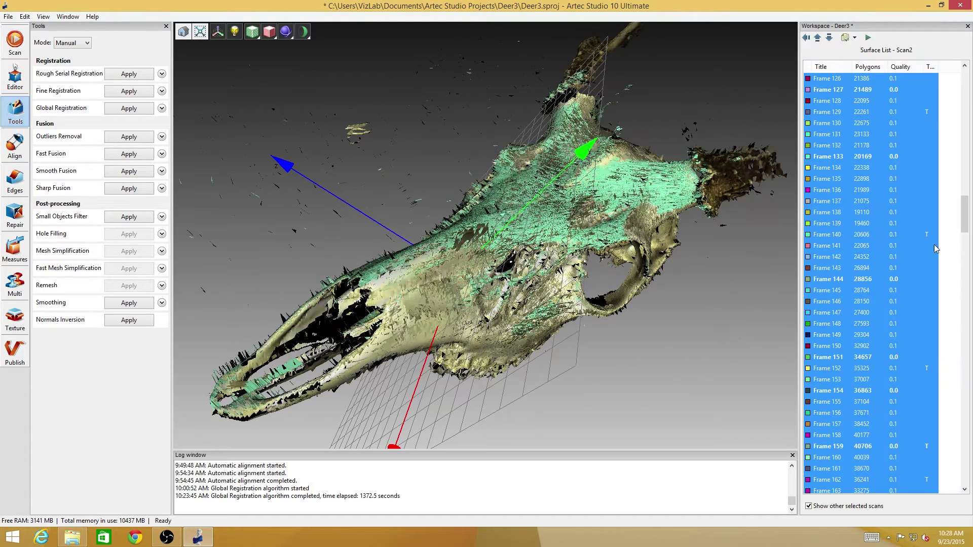
{"action": "left_click_drag", "start_coordinate": [965, 172], "coordinate": [965, 84]}
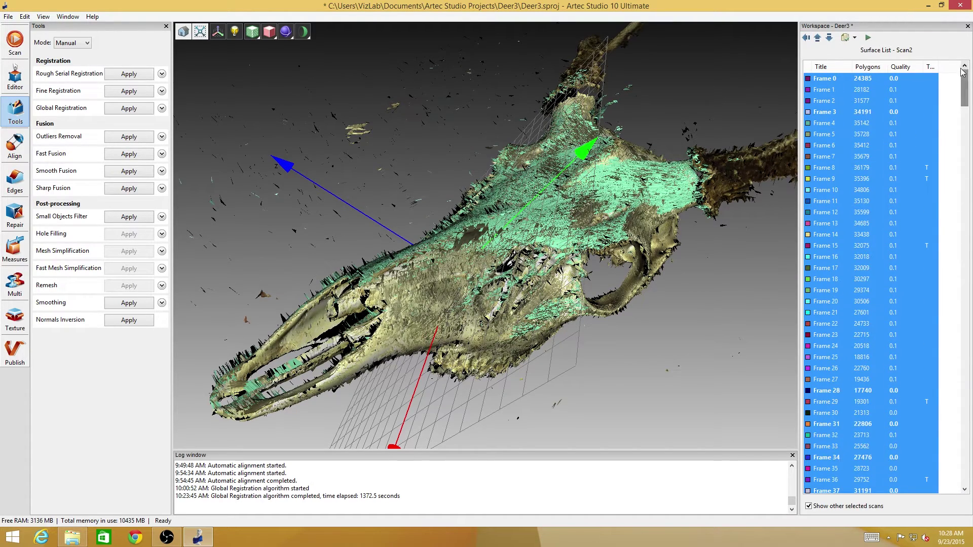
{"action": "left_click", "coordinate": [901, 66]}
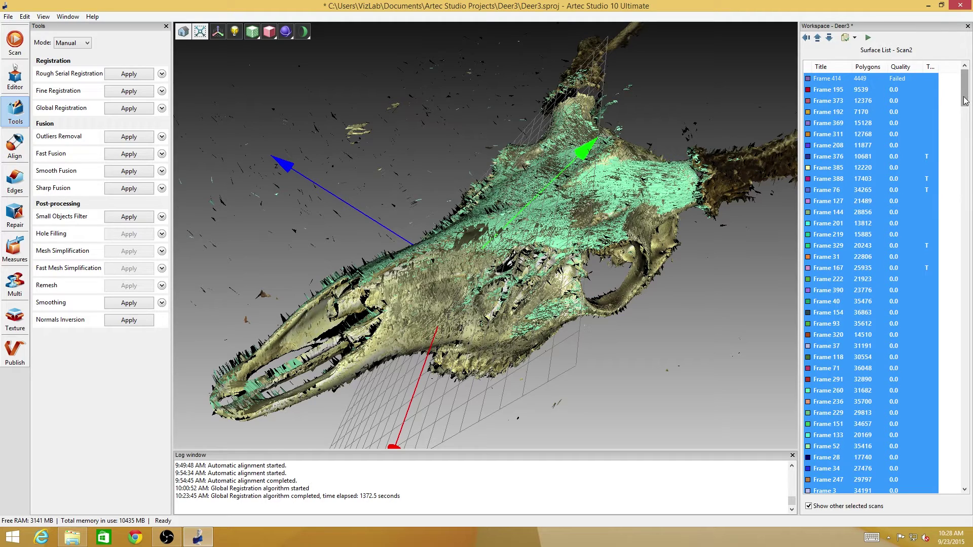
{"action": "left_click", "coordinate": [899, 80]}
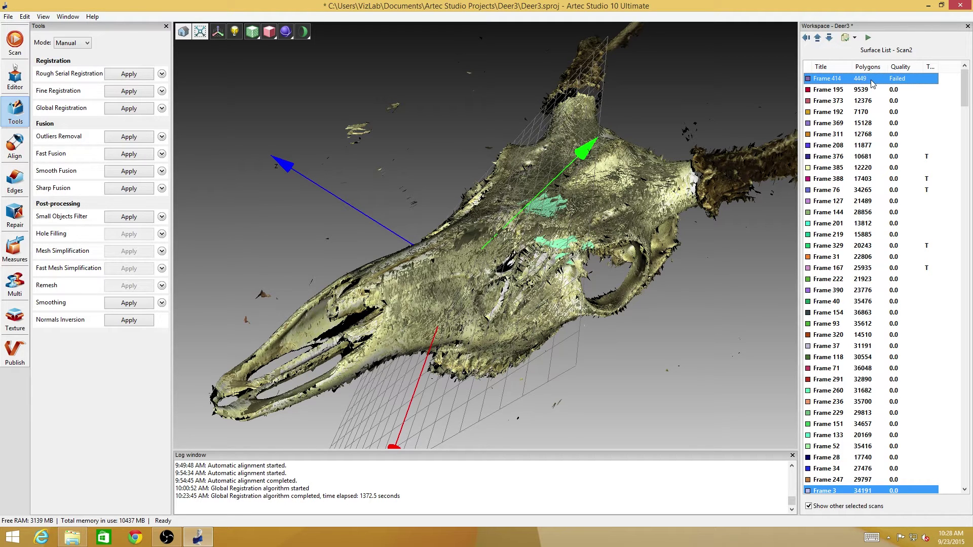
{"action": "key", "text": "Delete"}
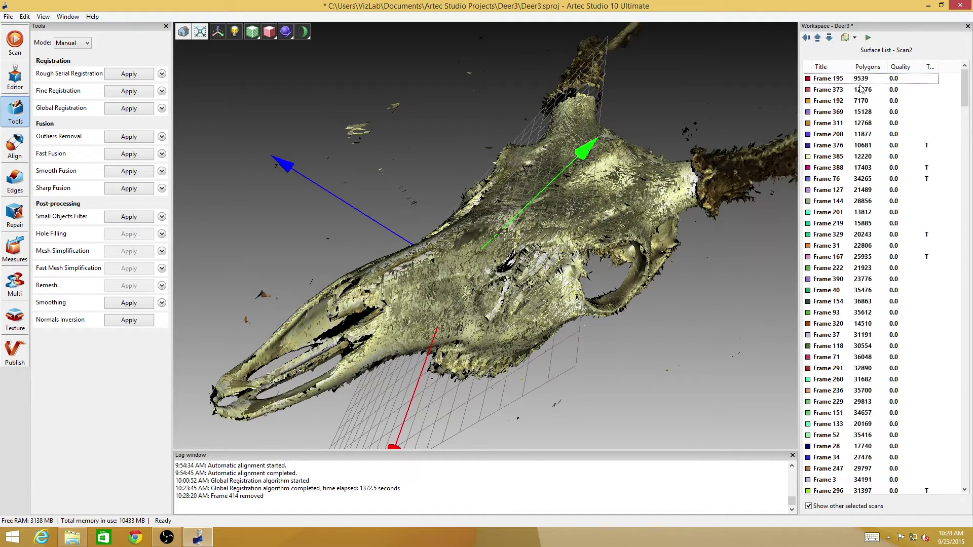
{"action": "left_click", "coordinate": [806, 37]}
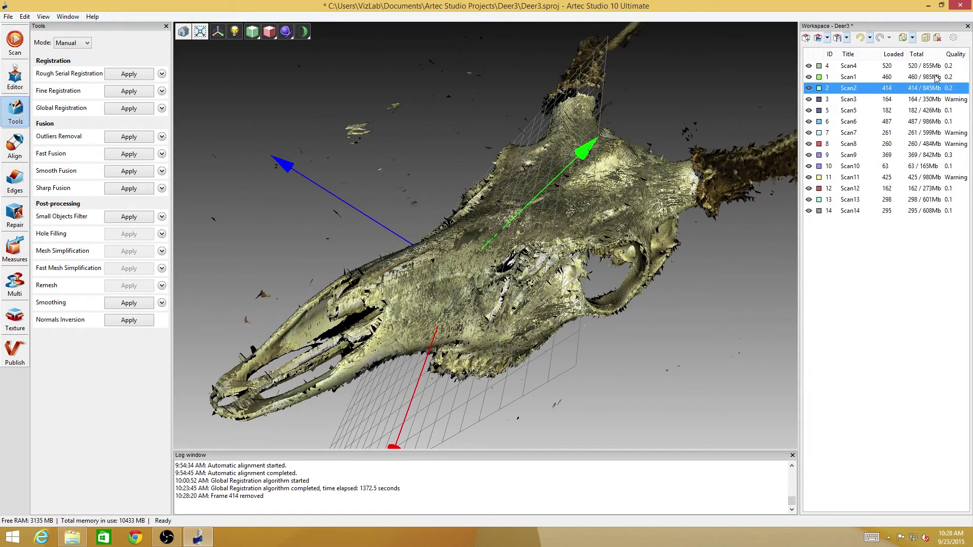
Step: Delete the failed Frame 163 from Scan3's surface list
{"action": "double_click", "coordinate": [950, 99]}
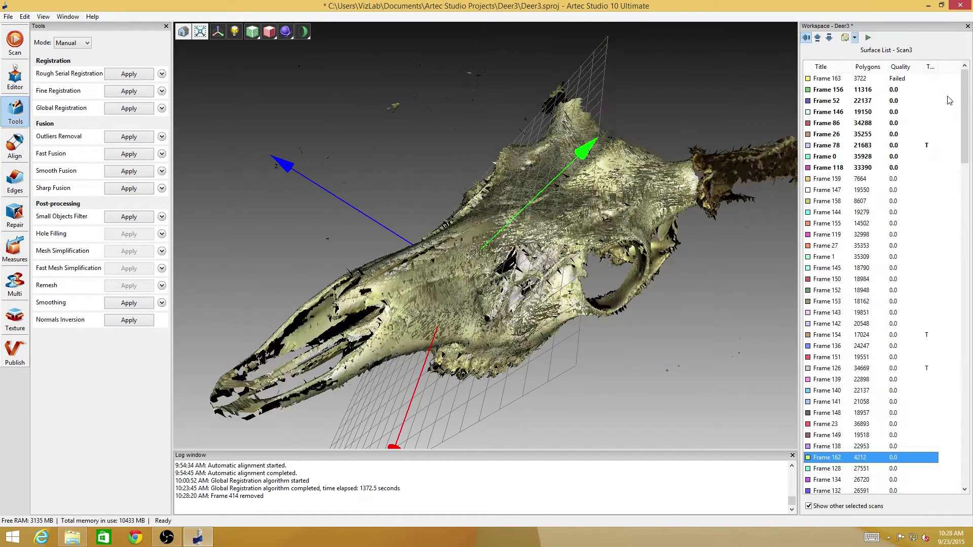
{"action": "left_click", "coordinate": [903, 83]}
{"action": "key", "text": "Delete"}
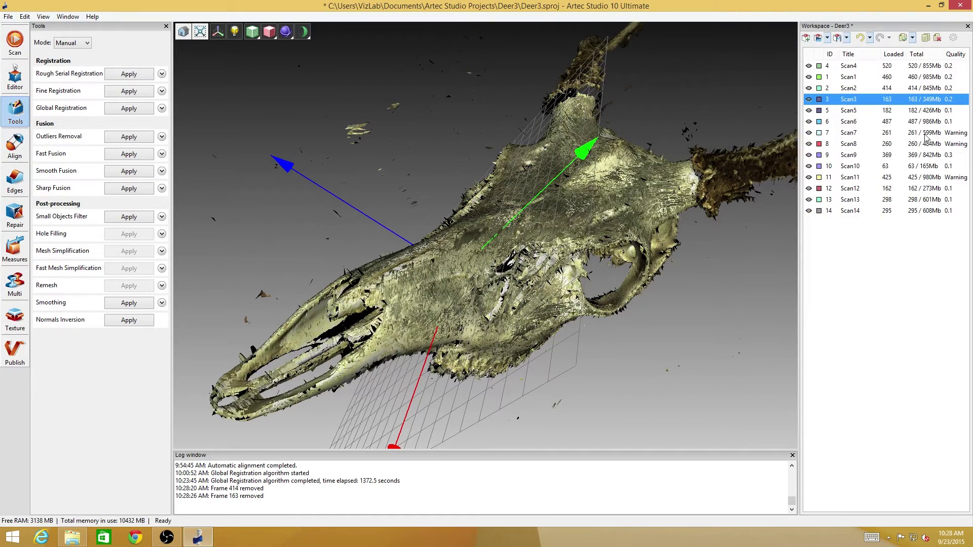
Step: Delete the failed frames 254 to 260 from Scan7's surface list and return to the scan list
{"action": "left_click", "coordinate": [923, 133]}
{"action": "double_click", "coordinate": [923, 133]}
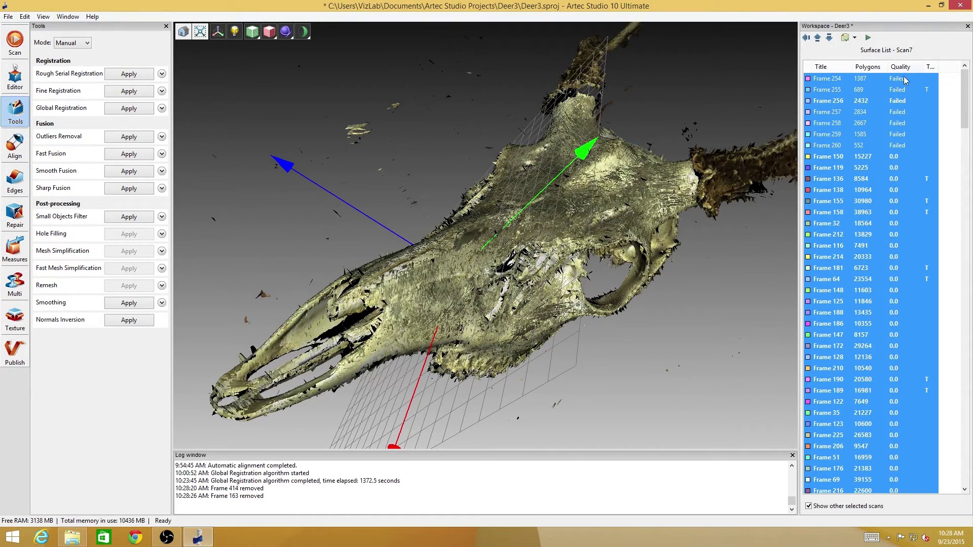
{"action": "left_click", "coordinate": [904, 79]}
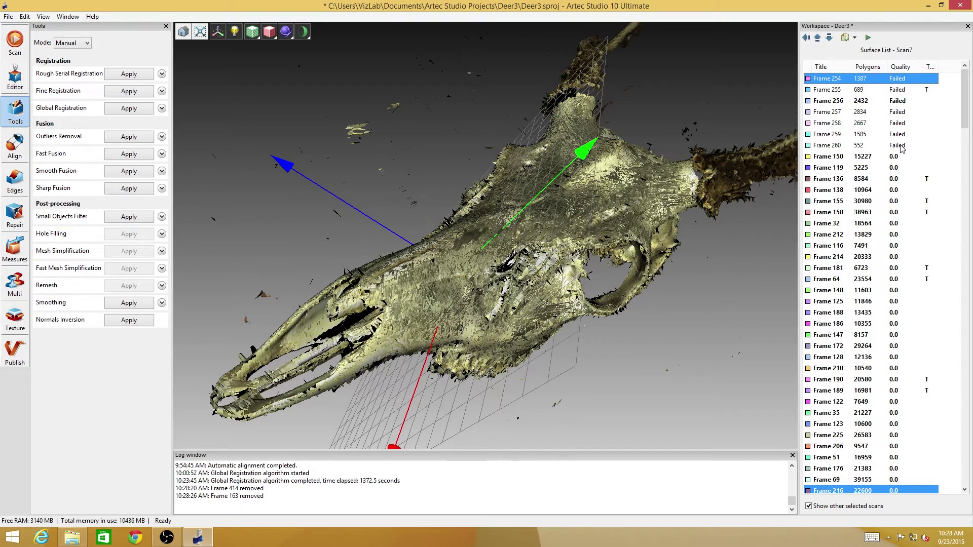
{"action": "left_click", "coordinate": [901, 145], "text": "shift"}
{"action": "key", "text": "Delete"}
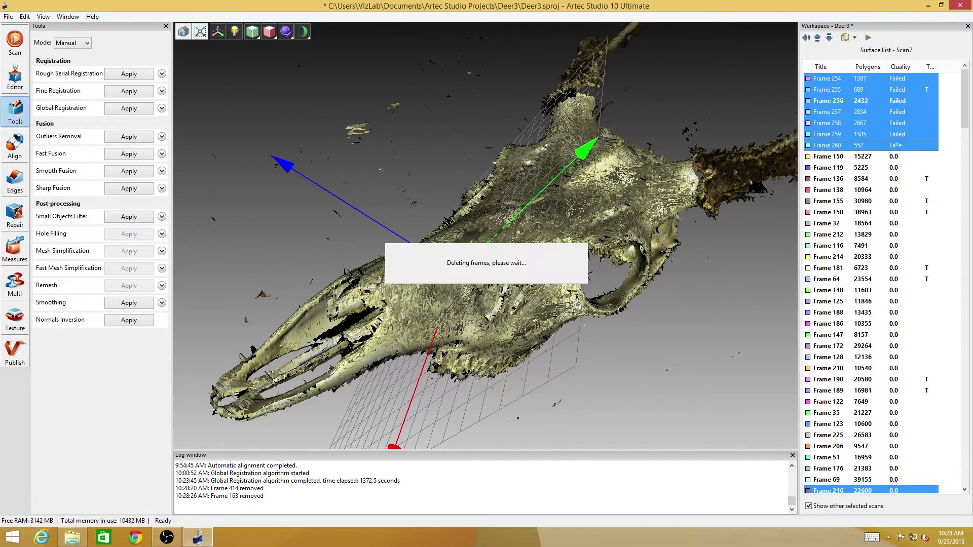
{"action": "left_click", "coordinate": [806, 38]}
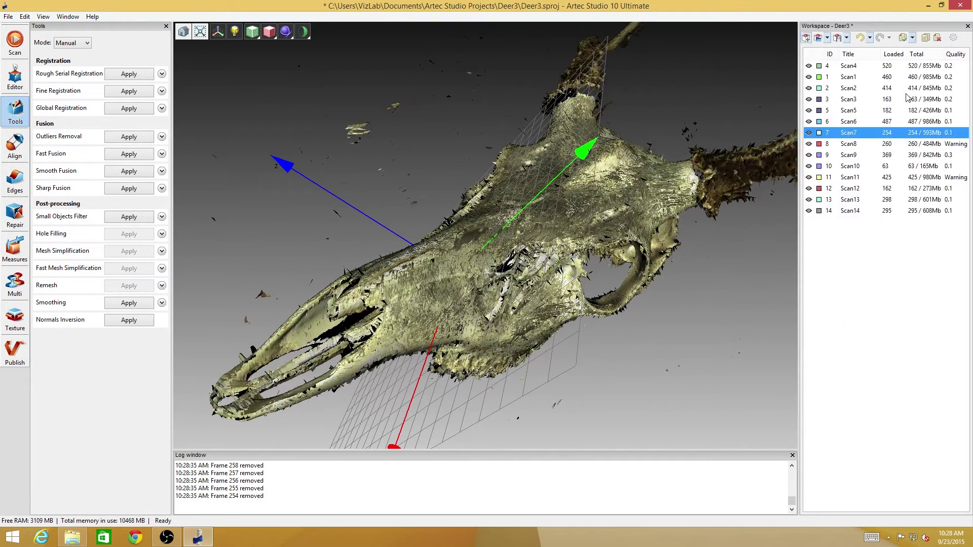
Step: Delete the failed frames 173 and 174 from Scan8's surface list and return to the scan list
{"action": "left_click", "coordinate": [919, 146]}
{"action": "double_click", "coordinate": [920, 146]}
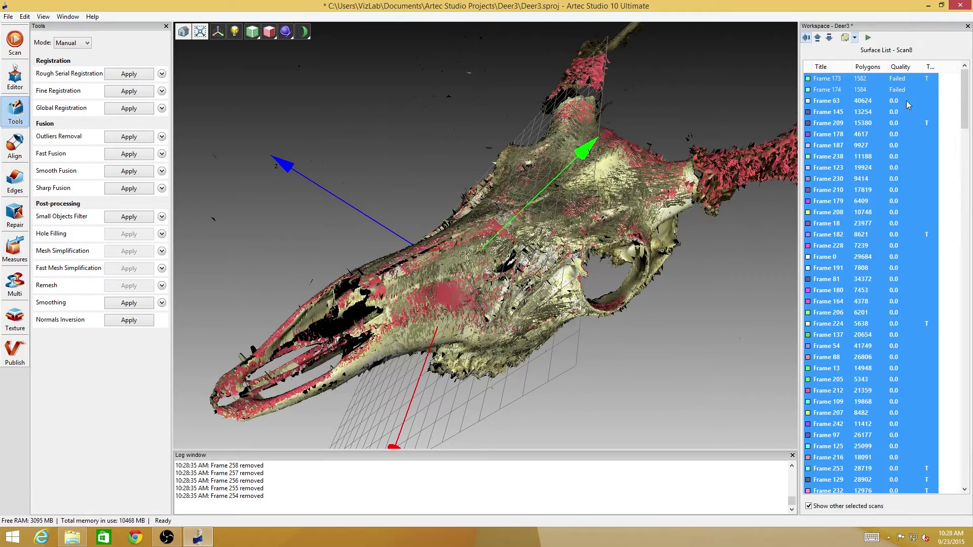
{"action": "left_click", "coordinate": [906, 80]}
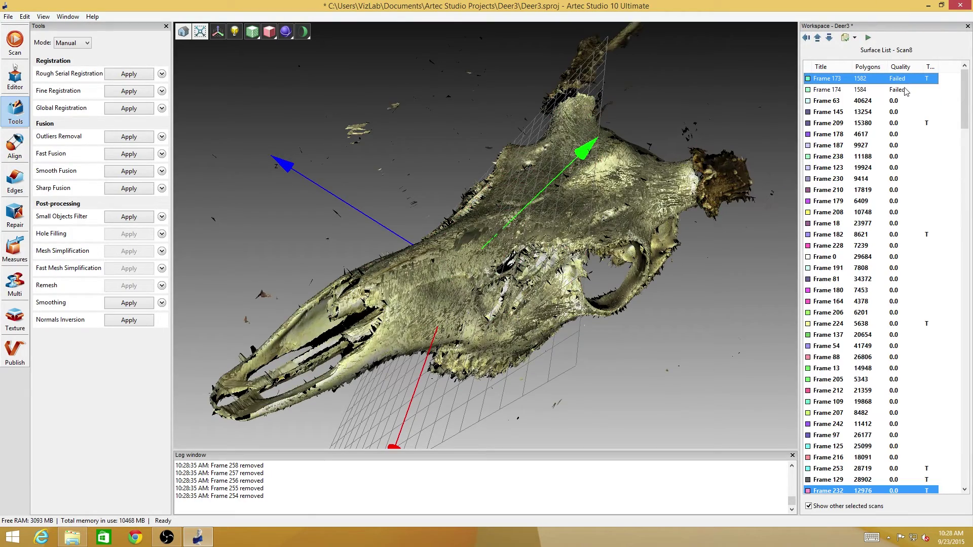
{"action": "left_click", "coordinate": [906, 90], "text": "ctrl"}
{"action": "key", "text": "Delete"}
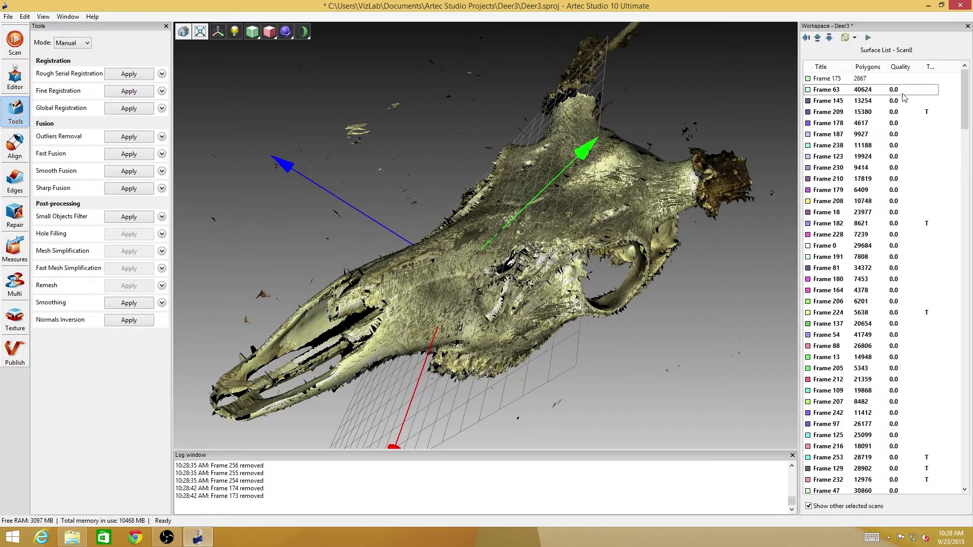
{"action": "left_click", "coordinate": [806, 38]}
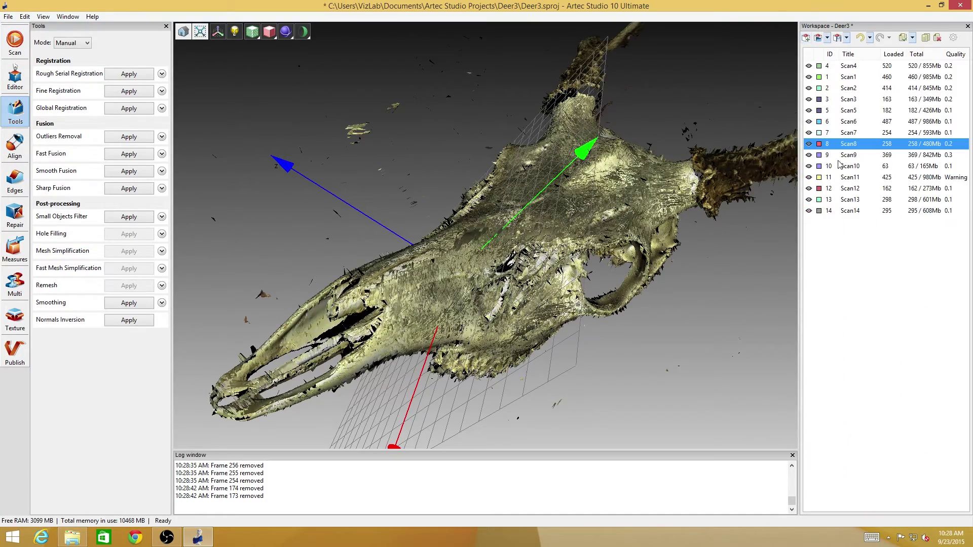
Step: Delete the failed Frame 424 from Scan11's surface list and return to the scan list
{"action": "double_click", "coordinate": [899, 176]}
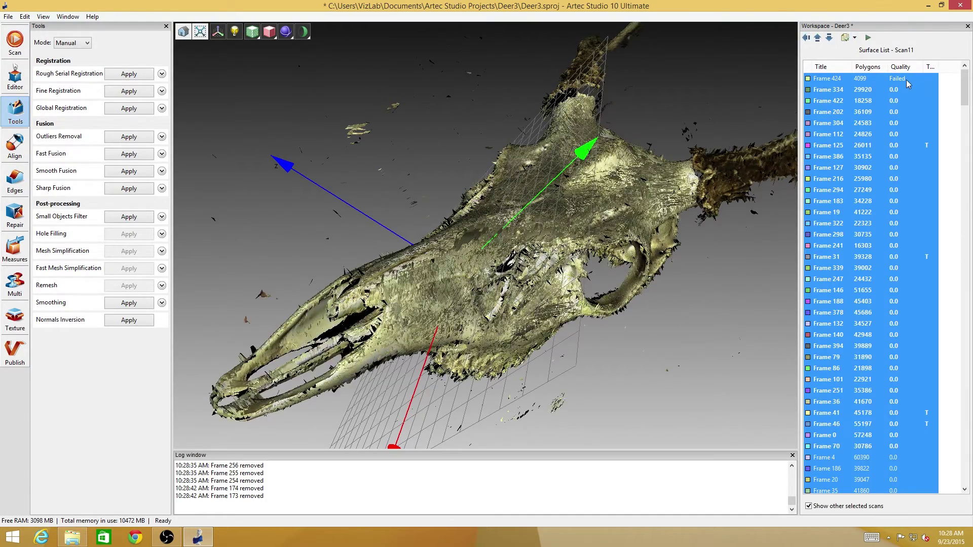
{"action": "left_click", "coordinate": [906, 81]}
{"action": "key", "text": "Delete"}
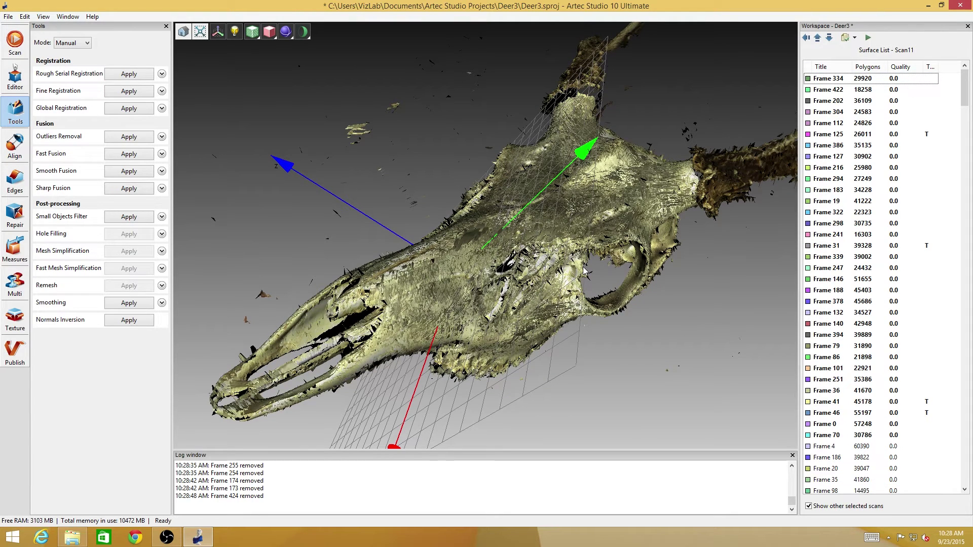
{"action": "left_click", "coordinate": [806, 38]}
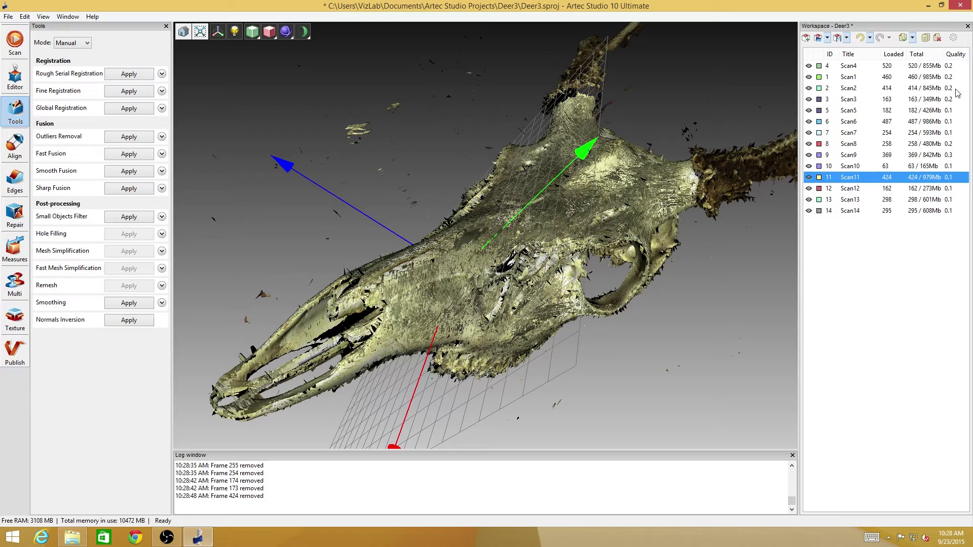
Step: Delete Frame 249, the frame with the worst quality value, from Scan9 and return to the full skull model
{"action": "left_click", "coordinate": [949, 158]}
{"action": "double_click", "coordinate": [947, 159]}
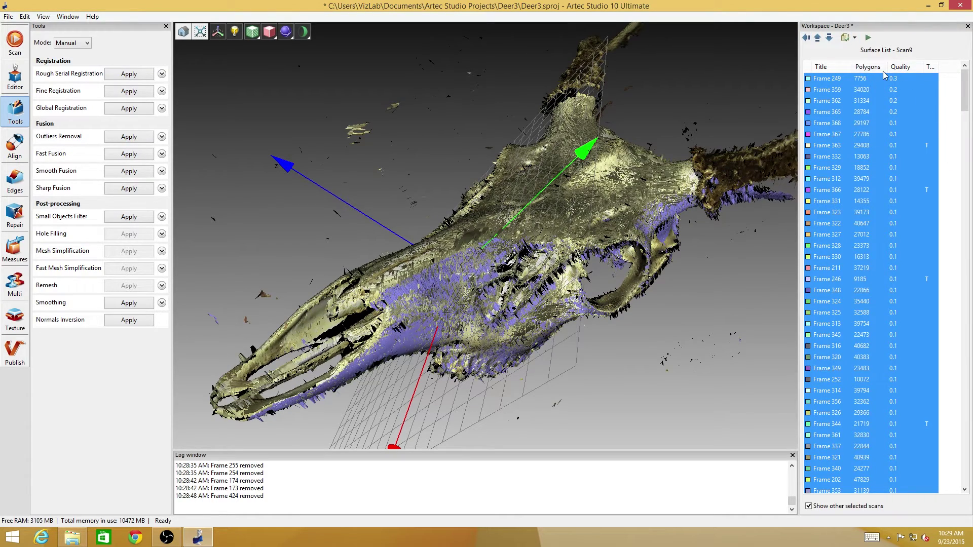
{"action": "left_click", "coordinate": [885, 80]}
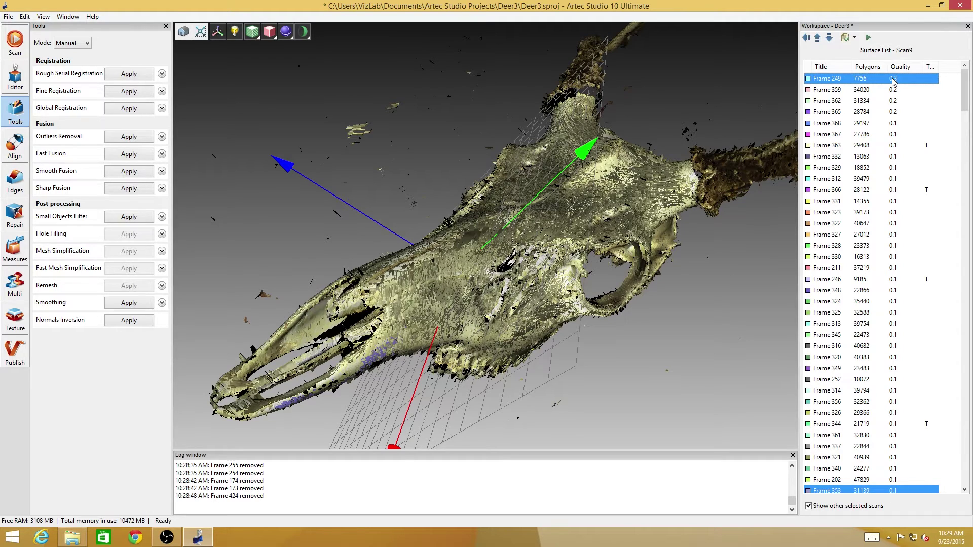
{"action": "key", "text": "Delete"}
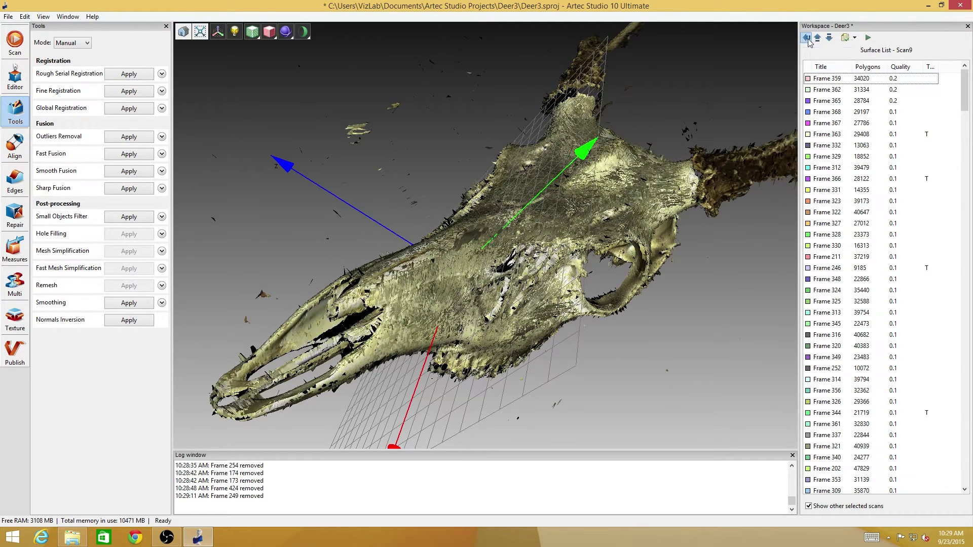
{"action": "left_click", "coordinate": [807, 38]}
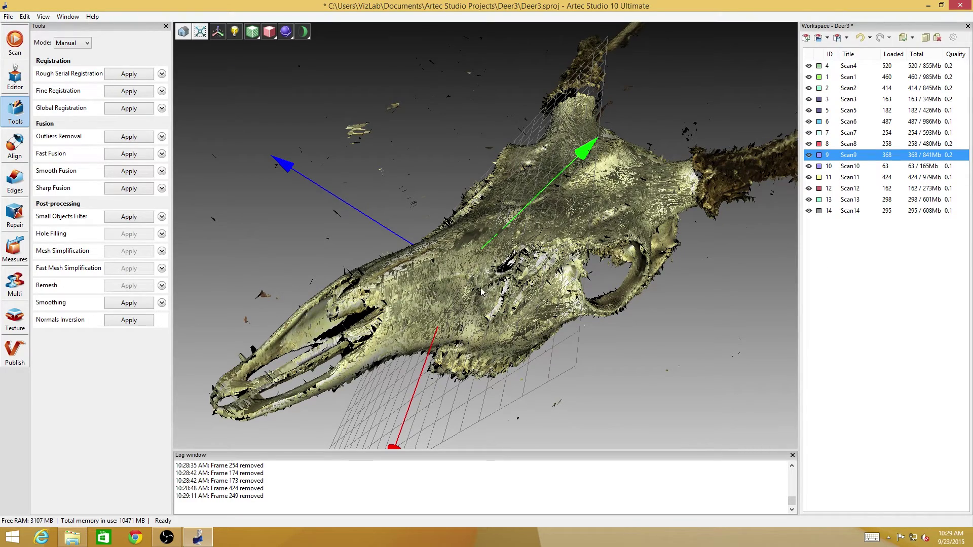
{"action": "left_click_drag", "start_coordinate": [486, 299], "coordinate": [578, 324]}
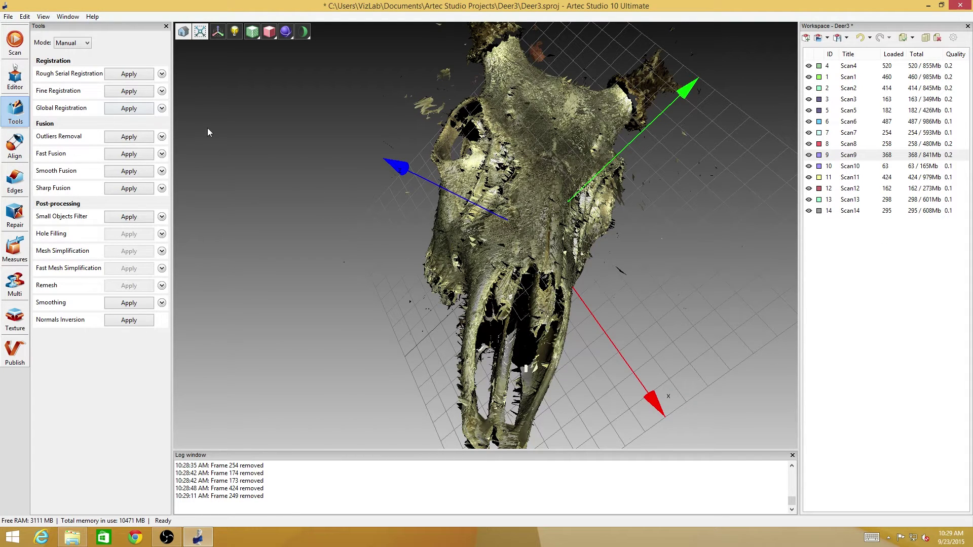
{"action": "left_click_drag", "start_coordinate": [501, 180], "coordinate": [456, 167]}
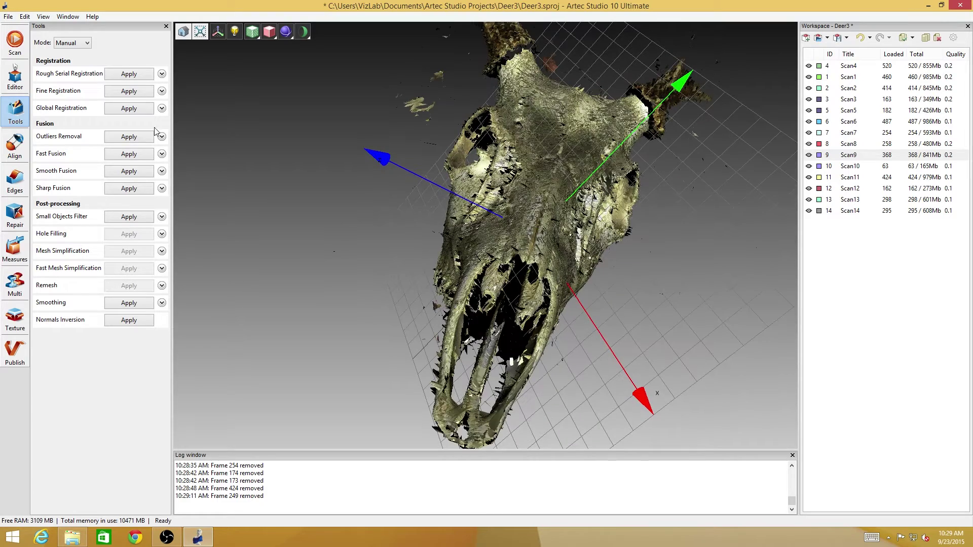
Step: Run Outliers Removal with its current settings on all visible skull scans, Scan1 to Scan14
{"action": "left_click", "coordinate": [138, 138]}
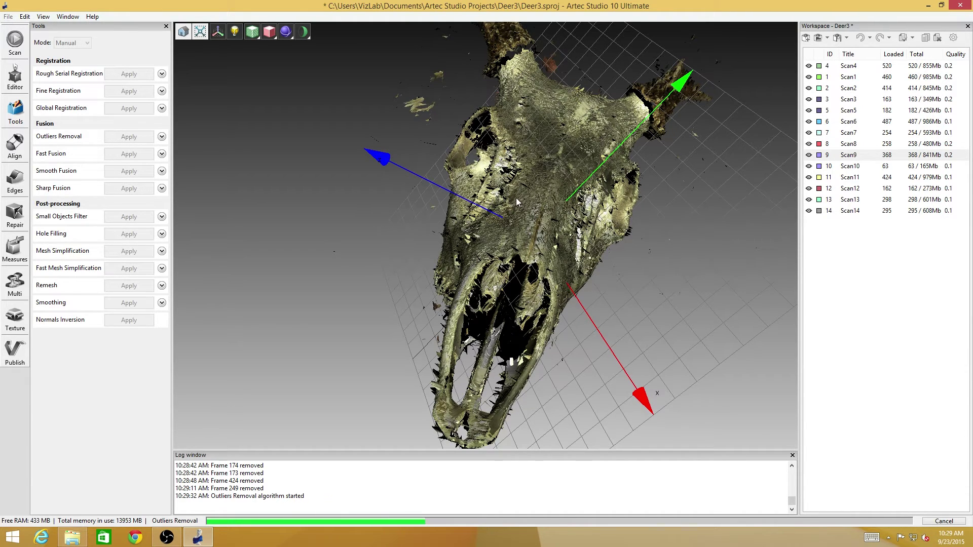
{"action": "left_click_drag", "start_coordinate": [521, 175], "coordinate": [522, 177]}
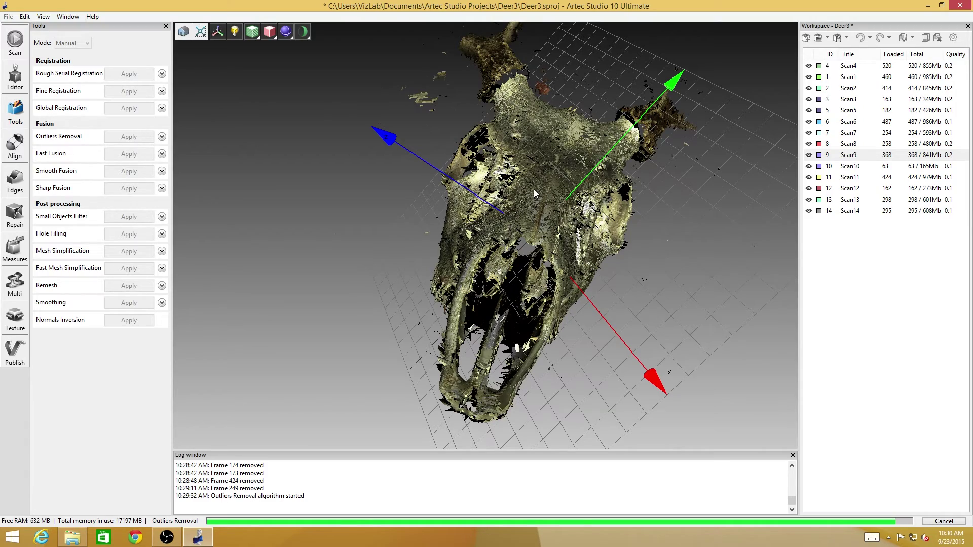
{"action": "mouse_move", "coordinate": [545, 245]}
{"action": "left_mouse_down"}
{"action": "mouse_move", "coordinate": [560, 241]}
{"action": "mouse_move", "coordinate": [516, 251]}
{"action": "mouse_move", "coordinate": [567, 272]}
{"action": "left_mouse_up"}
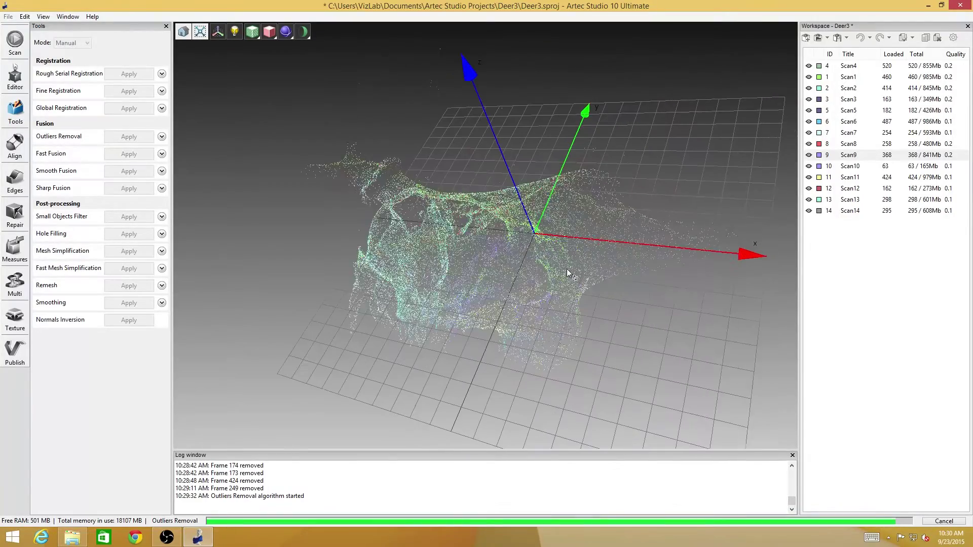
{"action": "left_click_drag", "start_coordinate": [521, 251], "coordinate": [437, 294]}
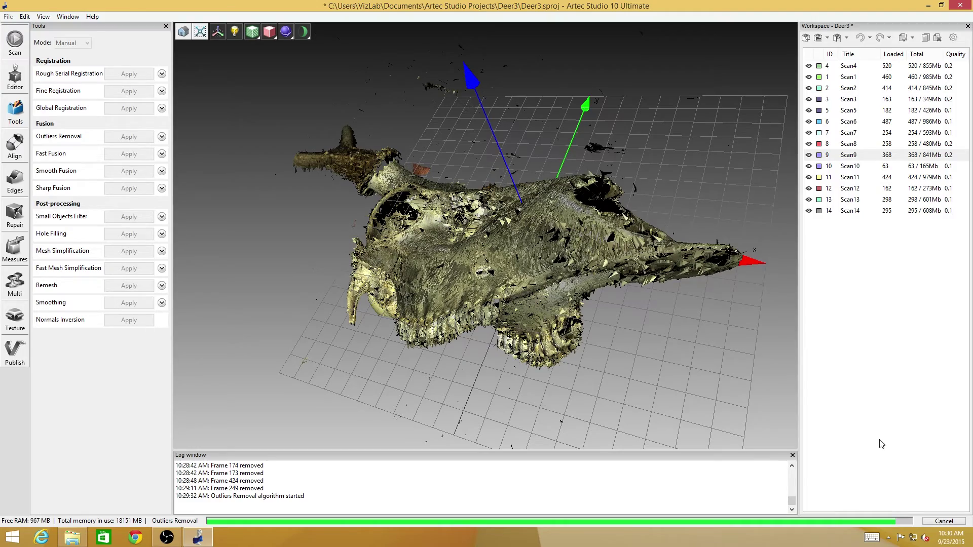
{"action": "mouse_move", "coordinate": [549, 237]}
{"action": "left_mouse_down"}
{"action": "mouse_move", "coordinate": [463, 296]}
{"action": "mouse_move", "coordinate": [643, 339]}
{"action": "mouse_move", "coordinate": [562, 327]}
{"action": "mouse_move", "coordinate": [497, 355]}
{"action": "mouse_move", "coordinate": [537, 285]}
{"action": "mouse_move", "coordinate": [409, 259]}
{"action": "mouse_move", "coordinate": [569, 299]}
{"action": "mouse_move", "coordinate": [452, 342]}
{"action": "mouse_move", "coordinate": [536, 293]}
{"action": "mouse_move", "coordinate": [502, 169]}
{"action": "mouse_move", "coordinate": [472, 151]}
{"action": "mouse_move", "coordinate": [481, 183]}
{"action": "mouse_move", "coordinate": [404, 259]}
{"action": "mouse_move", "coordinate": [484, 297]}
{"action": "mouse_move", "coordinate": [584, 398]}
{"action": "mouse_move", "coordinate": [637, 122]}
{"action": "mouse_move", "coordinate": [409, 256]}
{"action": "mouse_move", "coordinate": [338, 167]}
{"action": "mouse_move", "coordinate": [666, 220]}
{"action": "mouse_move", "coordinate": [665, 331]}
{"action": "mouse_move", "coordinate": [630, 299]}
{"action": "mouse_move", "coordinate": [880, 310]}
{"action": "mouse_move", "coordinate": [781, 324]}
{"action": "left_mouse_up"}
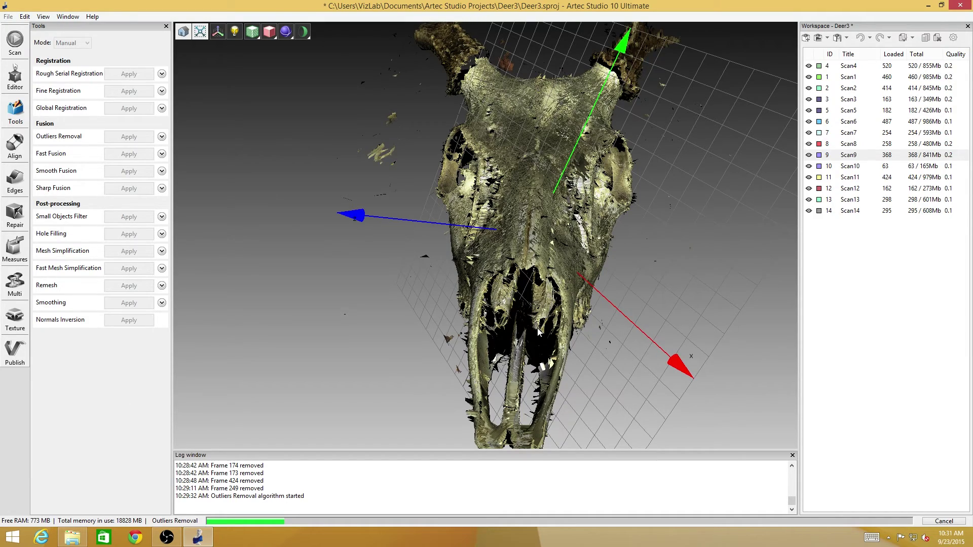
{"action": "left_click_drag", "start_coordinate": [528, 235], "coordinate": [536, 172]}
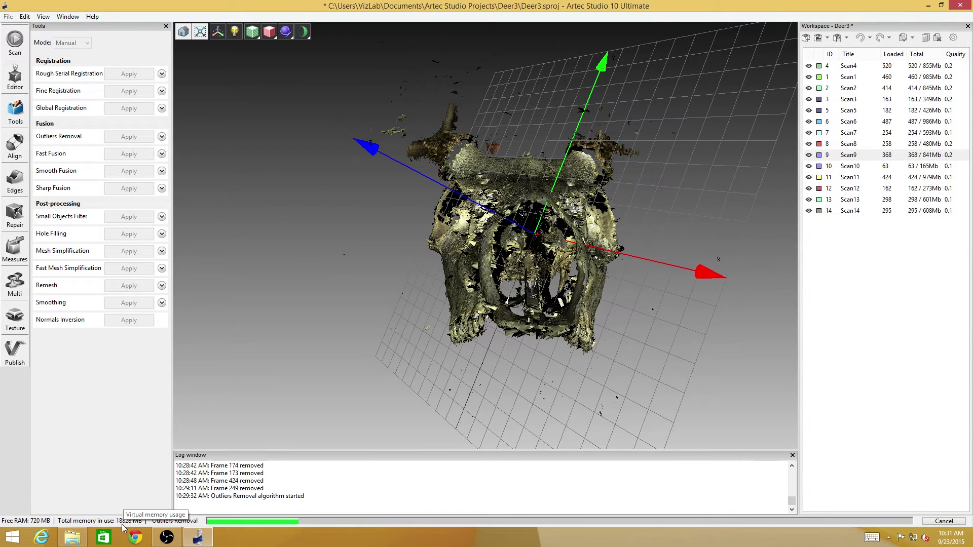
{"action": "mouse_move", "coordinate": [558, 243]}
{"action": "left_mouse_down"}
{"action": "mouse_move", "coordinate": [585, 186]}
{"action": "mouse_move", "coordinate": [566, 268]}
{"action": "mouse_move", "coordinate": [560, 239]}
{"action": "mouse_move", "coordinate": [508, 295]}
{"action": "mouse_move", "coordinate": [539, 230]}
{"action": "mouse_move", "coordinate": [533, 259]}
{"action": "mouse_move", "coordinate": [529, 233]}
{"action": "left_mouse_up"}
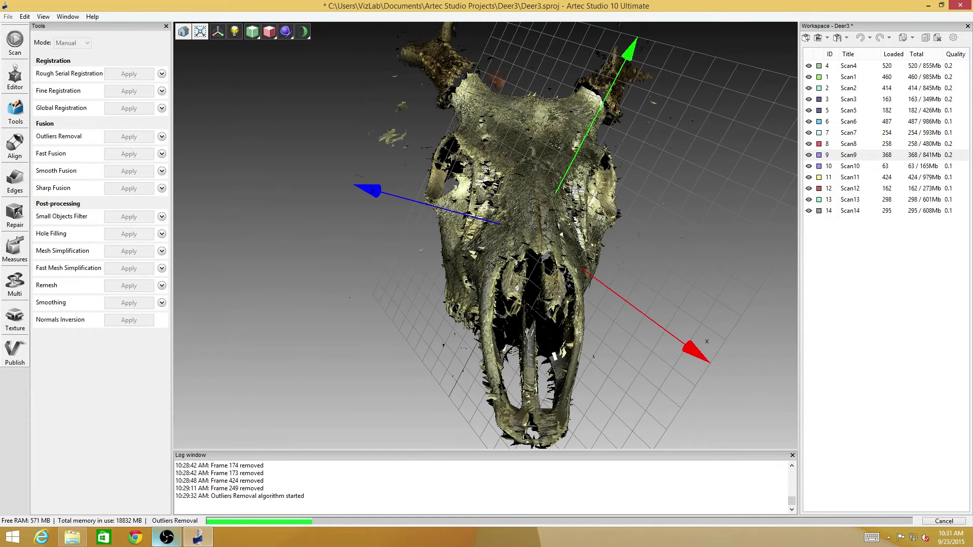
{"action": "left_click", "coordinate": [167, 539]}
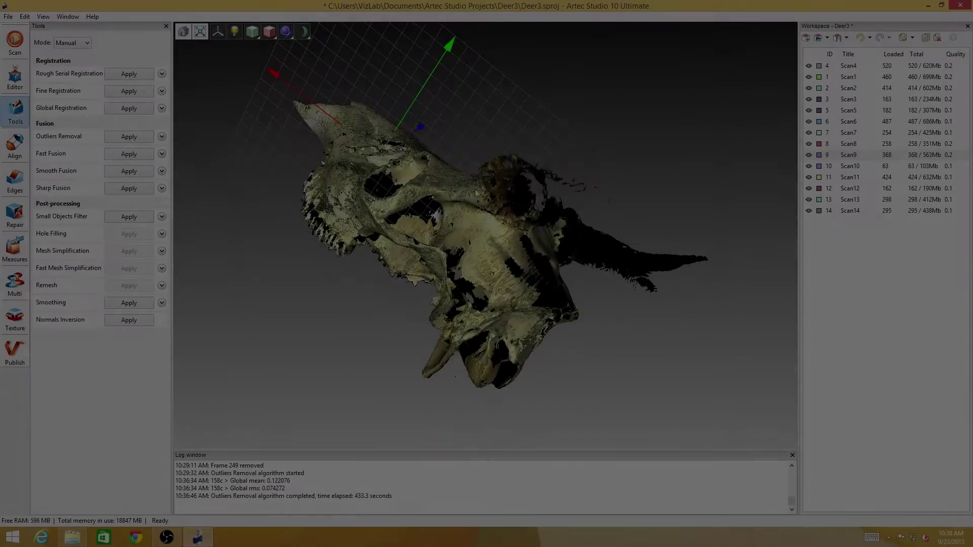
Step: Examine the cleaned skull surfaces from all sides, including the eye sockets, teeth, underside and antlers, for leftover outliers and gaps
{"action": "mouse_move", "coordinate": [405, 238]}
{"action": "left_mouse_down"}
{"action": "mouse_move", "coordinate": [358, 251]}
{"action": "mouse_move", "coordinate": [330, 220]}
{"action": "mouse_move", "coordinate": [486, 130]}
{"action": "mouse_move", "coordinate": [405, 246]}
{"action": "mouse_move", "coordinate": [483, 171]}
{"action": "left_mouse_up"}
{"action": "scroll", "coordinate": [482, 171], "scroll_direction": "up", "scroll_amount": 2}
{"action": "scroll", "coordinate": [483, 174], "scroll_direction": "up", "scroll_amount": 2}
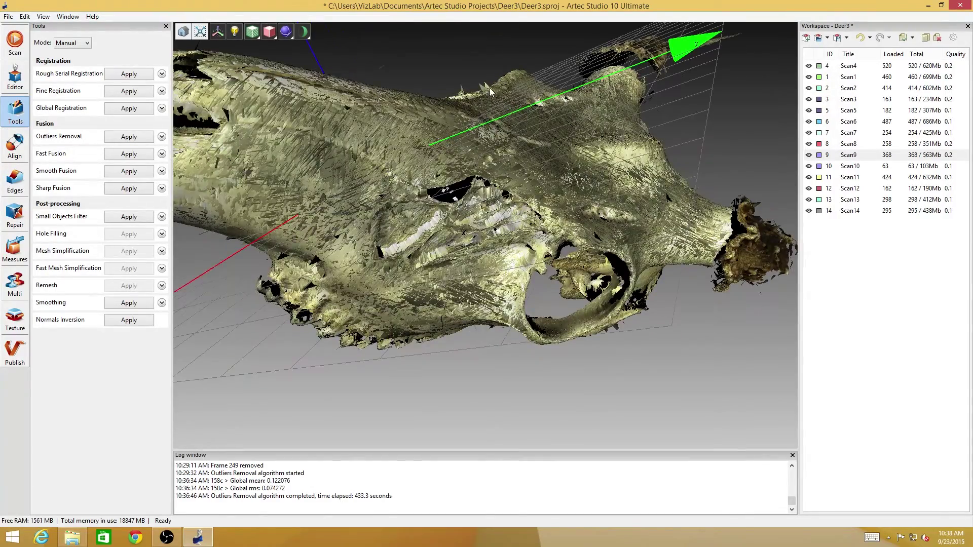
{"action": "mouse_move", "coordinate": [451, 143]}
{"action": "left_mouse_down"}
{"action": "mouse_move", "coordinate": [486, 139]}
{"action": "mouse_move", "coordinate": [445, 139]}
{"action": "mouse_move", "coordinate": [475, 134]}
{"action": "left_mouse_up"}
{"action": "scroll", "coordinate": [406, 279], "scroll_direction": "down", "scroll_amount": 4}
{"action": "mouse_move", "coordinate": [406, 279]}
{"action": "left_mouse_down"}
{"action": "mouse_move", "coordinate": [425, 258]}
{"action": "mouse_move", "coordinate": [456, 301]}
{"action": "mouse_move", "coordinate": [515, 289]}
{"action": "mouse_move", "coordinate": [511, 298]}
{"action": "left_mouse_up"}
{"action": "left_click_drag", "start_coordinate": [382, 170], "coordinate": [592, 205]}
{"action": "mouse_move", "coordinate": [529, 238]}
{"action": "left_mouse_down"}
{"action": "mouse_move", "coordinate": [421, 233]}
{"action": "mouse_move", "coordinate": [273, 300]}
{"action": "mouse_move", "coordinate": [455, 183]}
{"action": "mouse_move", "coordinate": [487, 193]}
{"action": "mouse_move", "coordinate": [469, 161]}
{"action": "mouse_move", "coordinate": [536, 230]}
{"action": "left_mouse_up"}
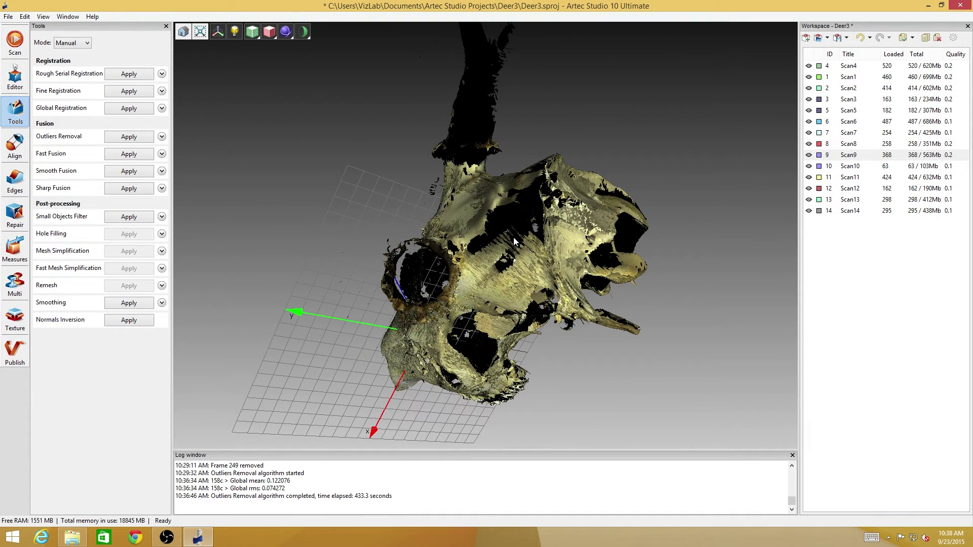
{"action": "left_click_drag", "start_coordinate": [537, 250], "coordinate": [301, 160]}
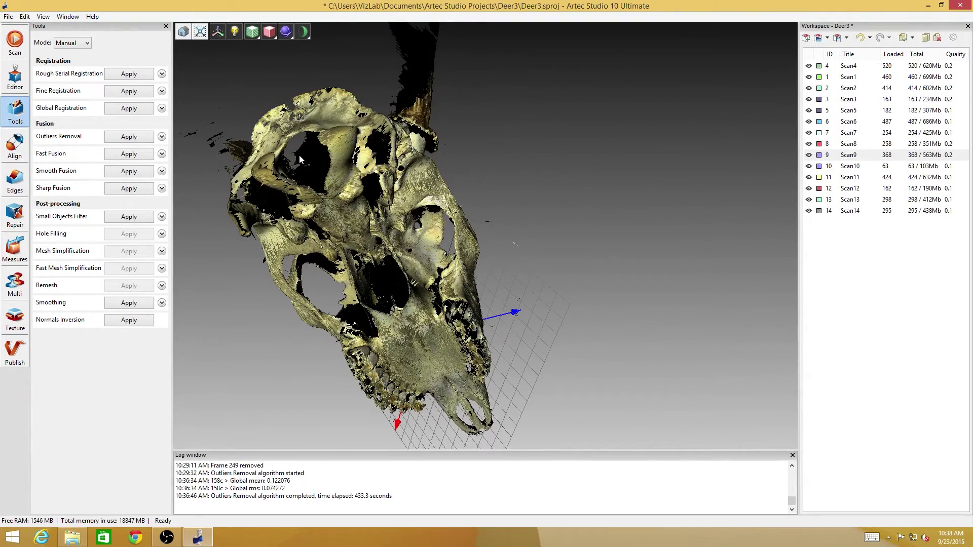
{"action": "left_click_drag", "start_coordinate": [312, 168], "coordinate": [405, 202]}
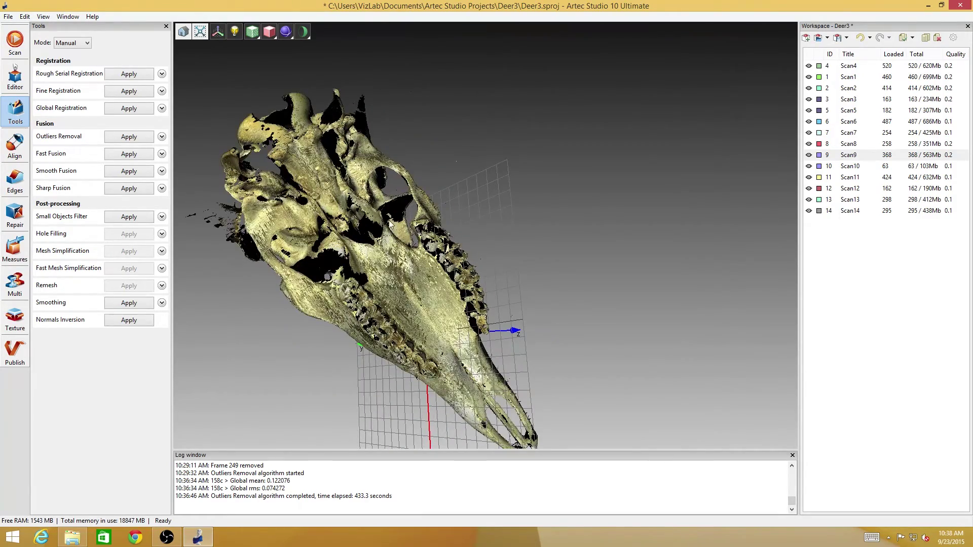
{"action": "left_click_drag", "start_coordinate": [325, 278], "coordinate": [520, 143]}
{"action": "left_click", "coordinate": [167, 537]}
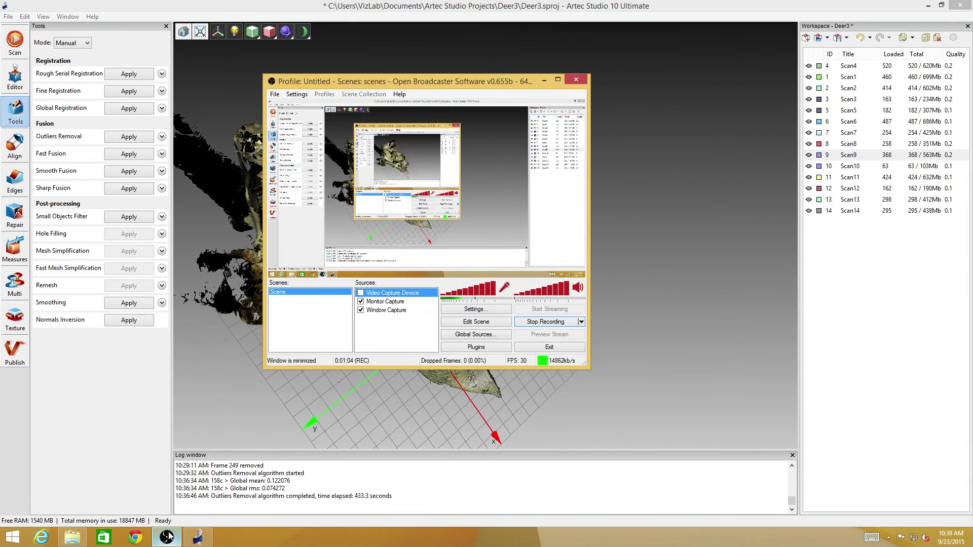